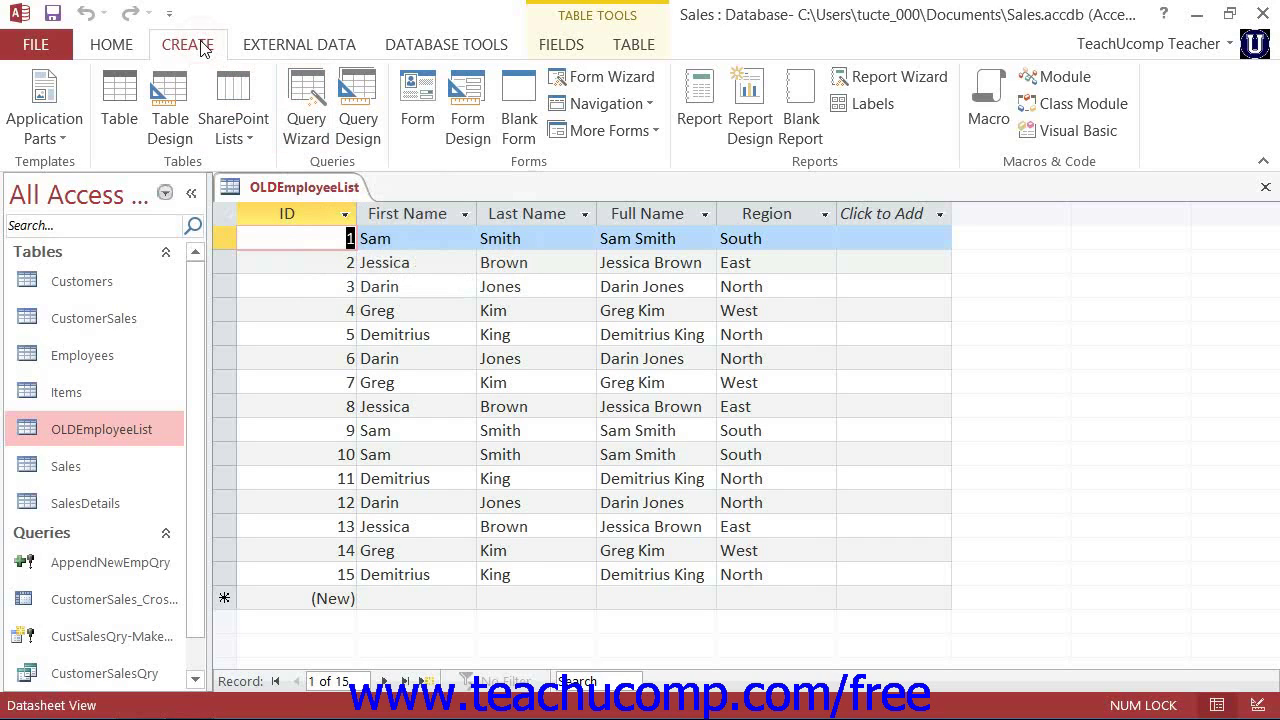
Start a Find Duplicates query with the wizard and base it on the OLDEmployeeList table
click(310, 100)
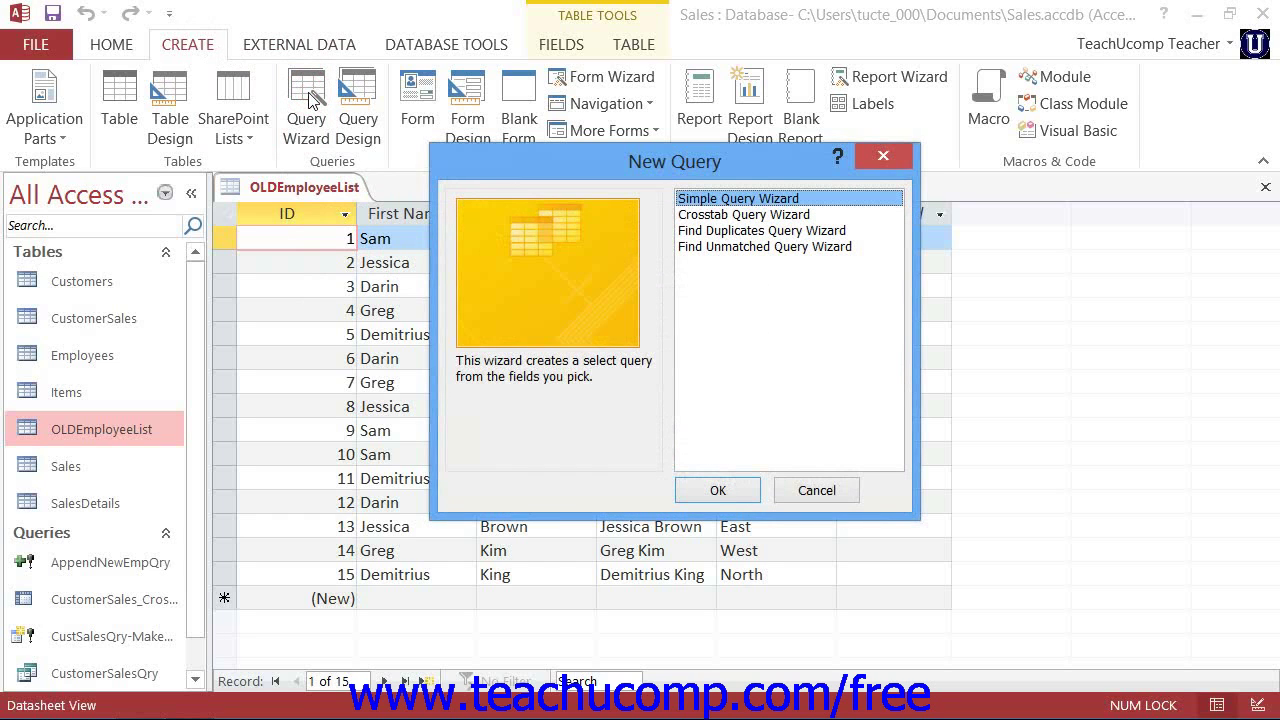
click(708, 232)
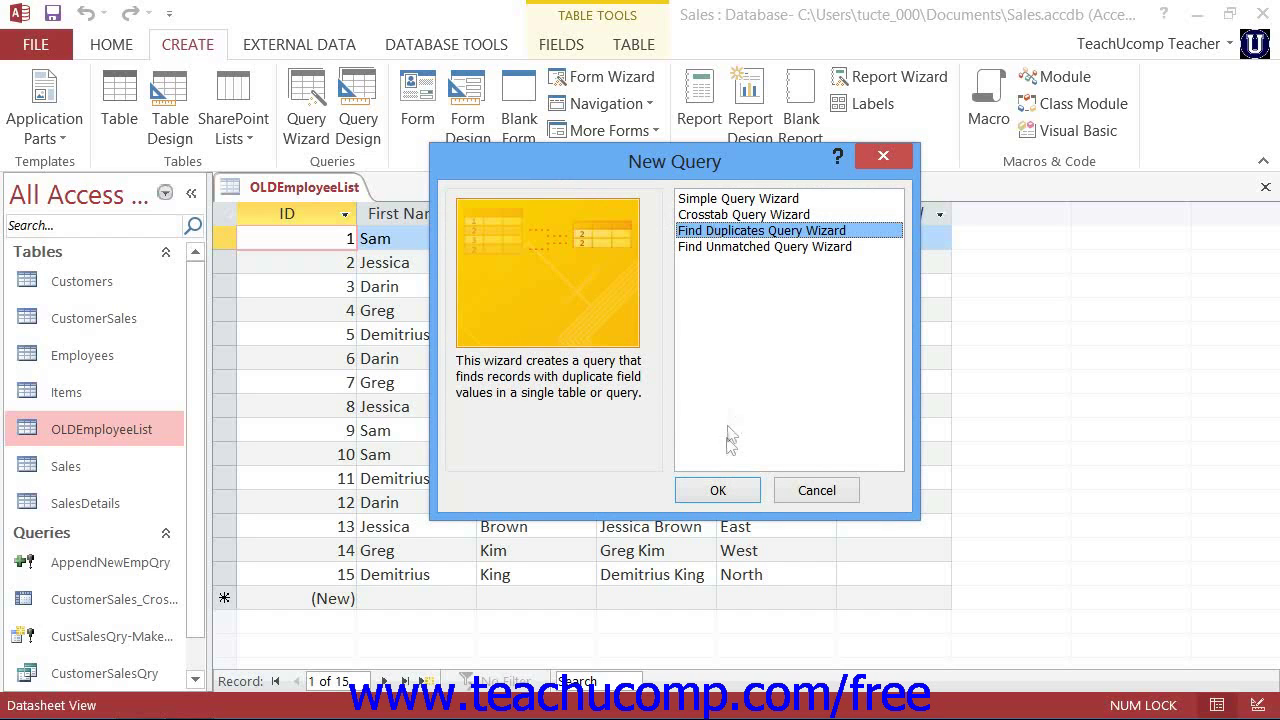
click(733, 494)
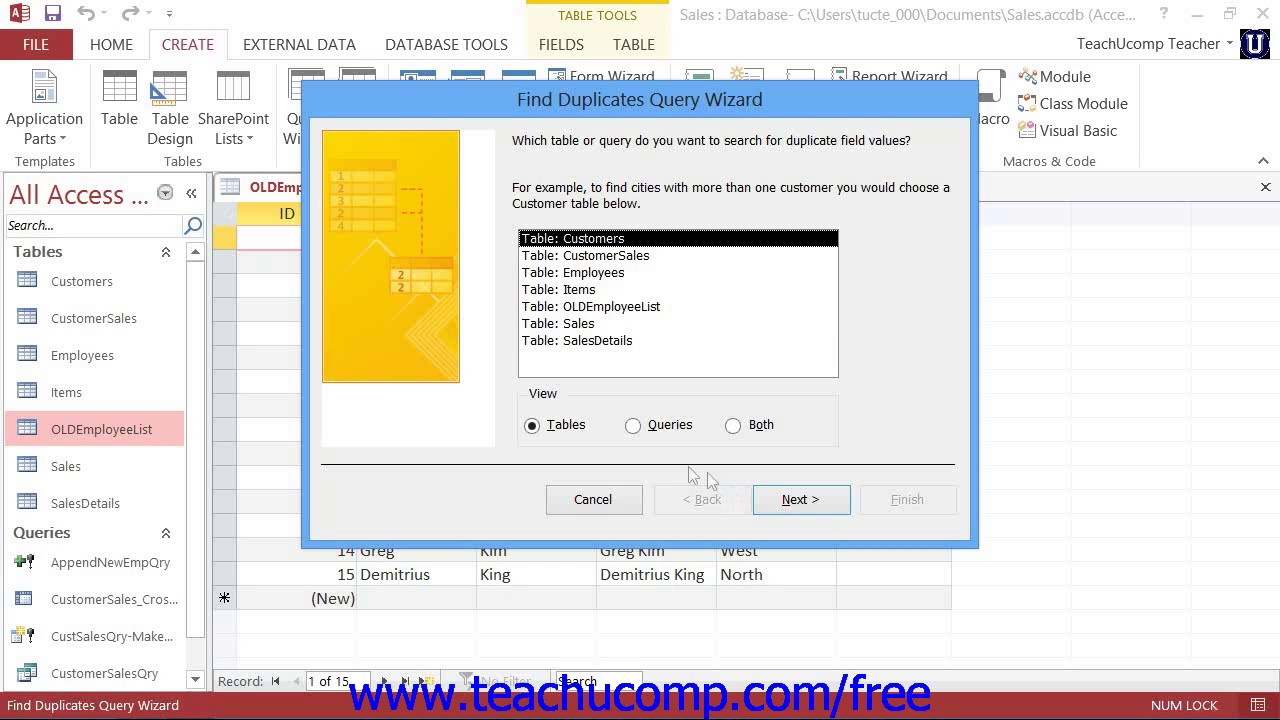
click(615, 309)
click(613, 308)
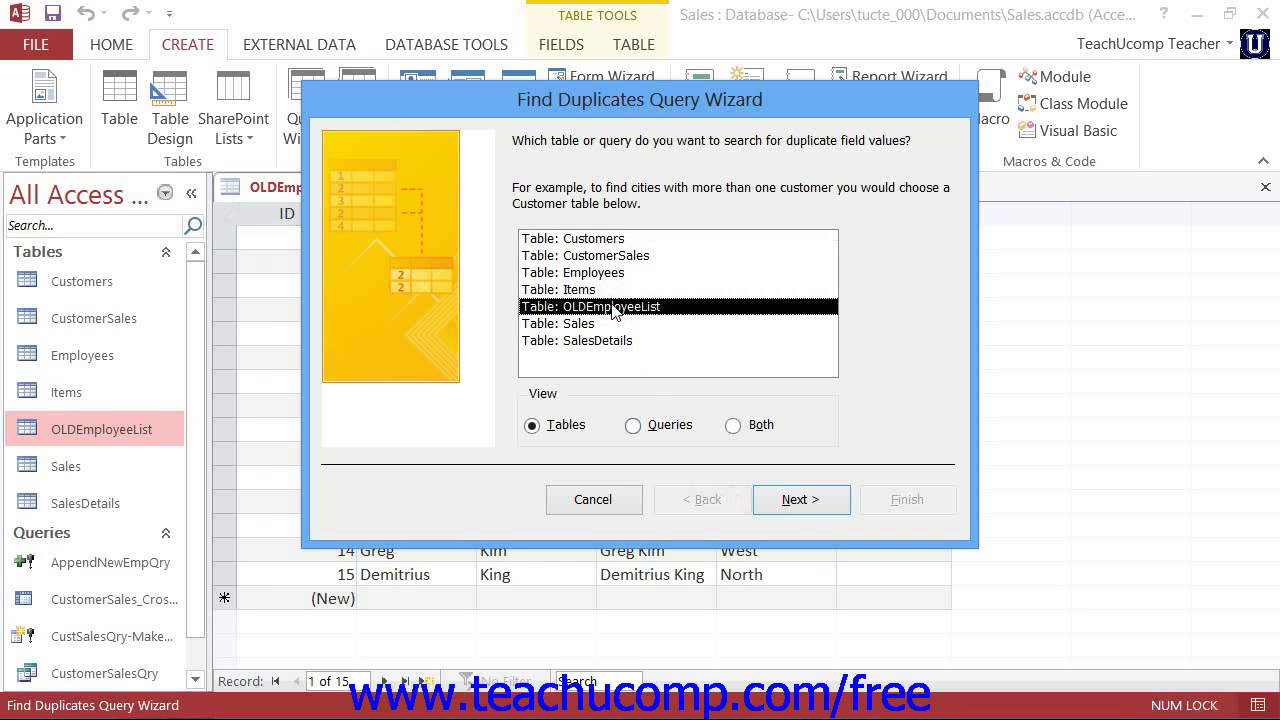
click(799, 503)
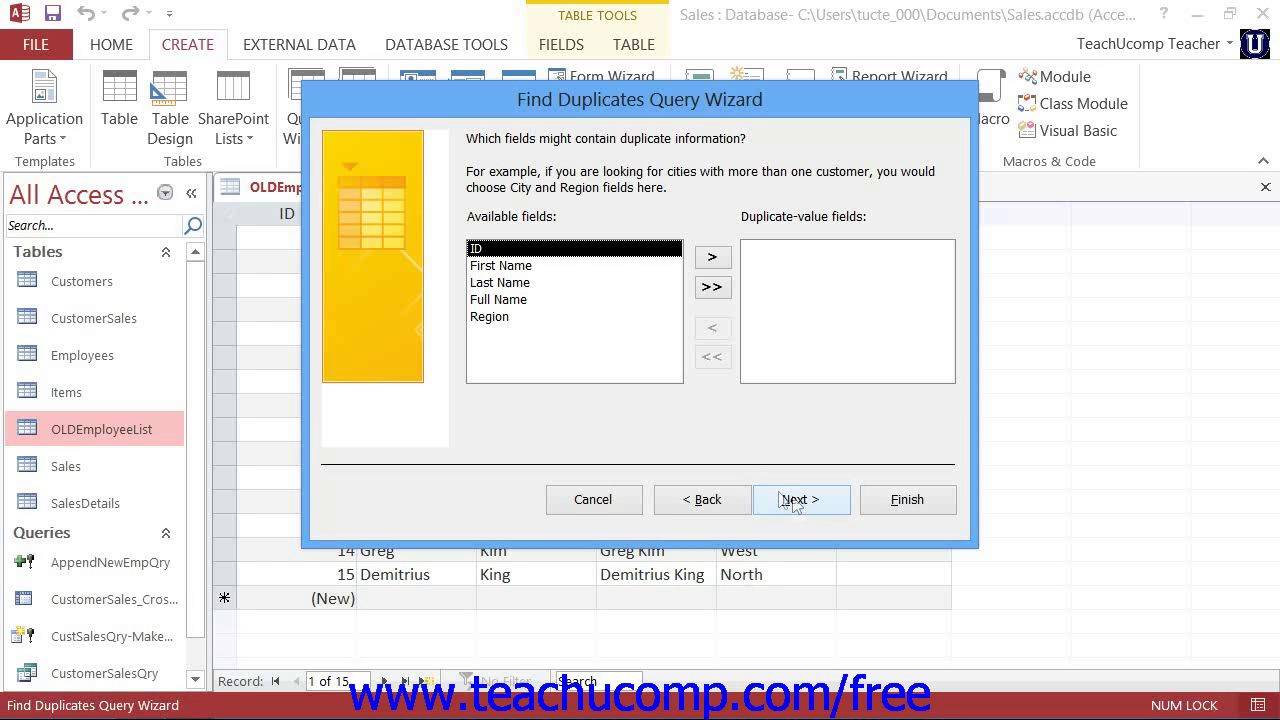
Create the duplicates query with Full Name as the duplicate-value field and ID as an additional field, then close its results and the source table
click(515, 299)
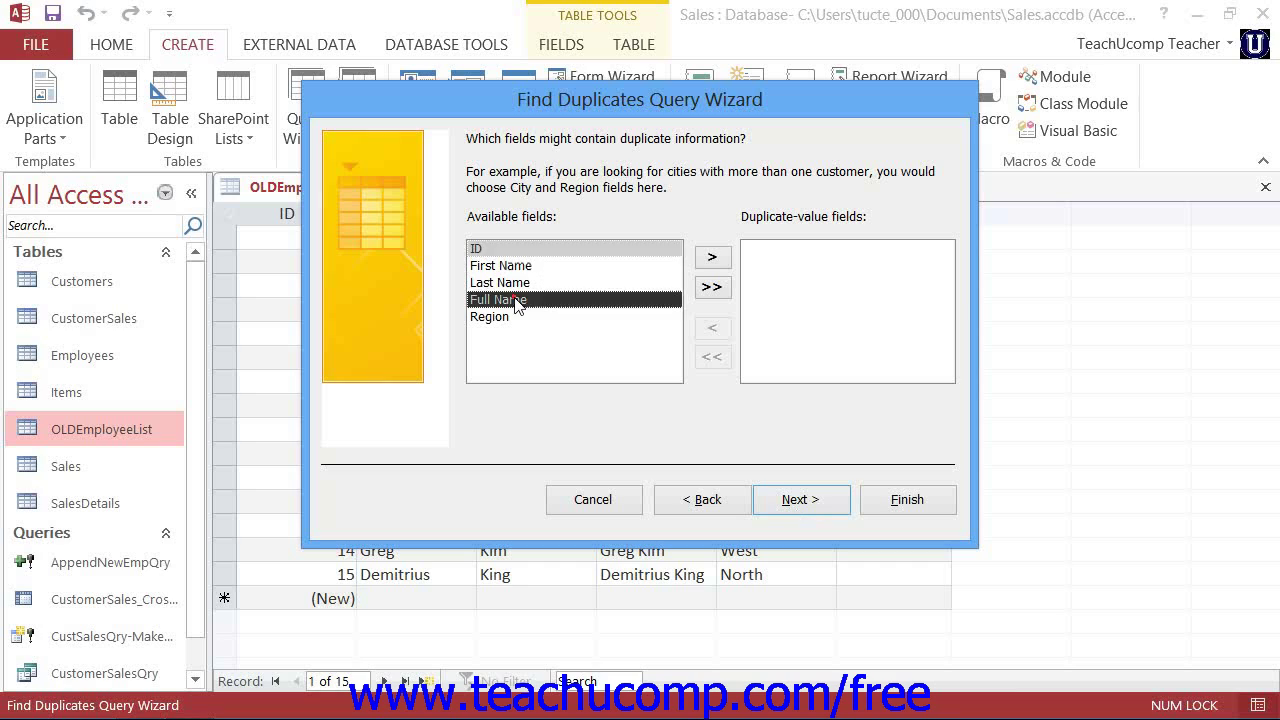
click(712, 258)
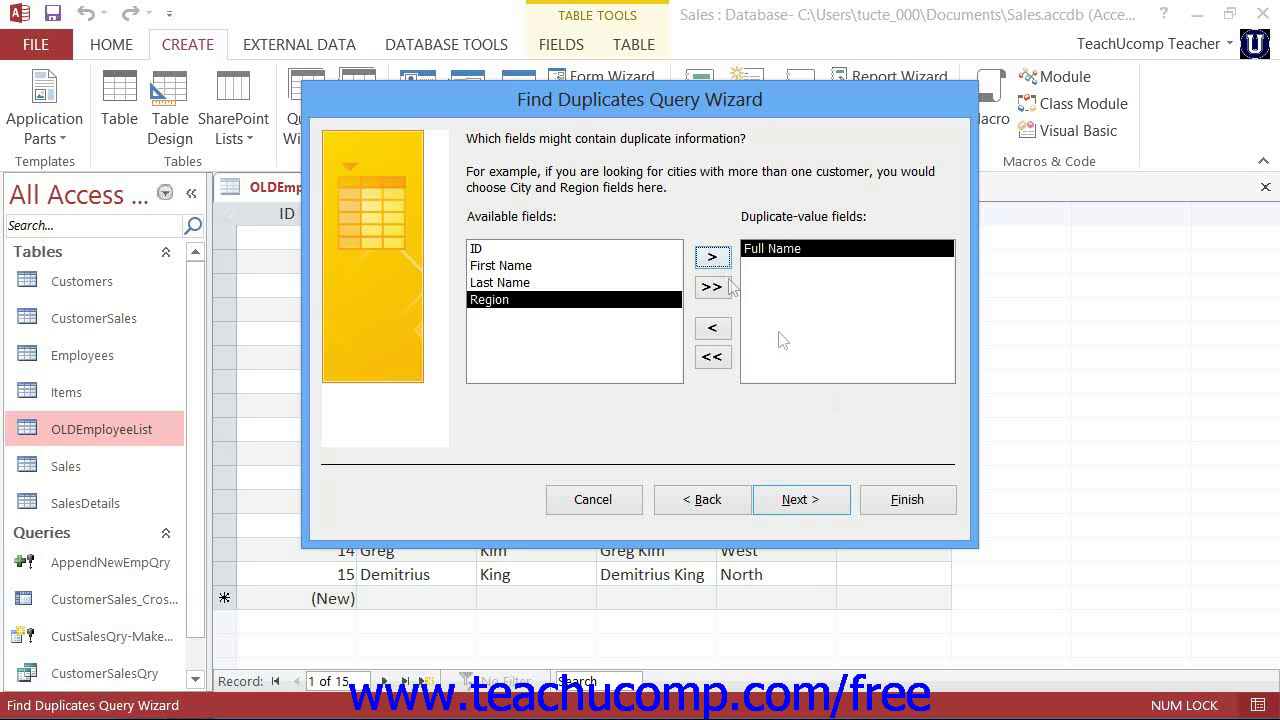
click(800, 508)
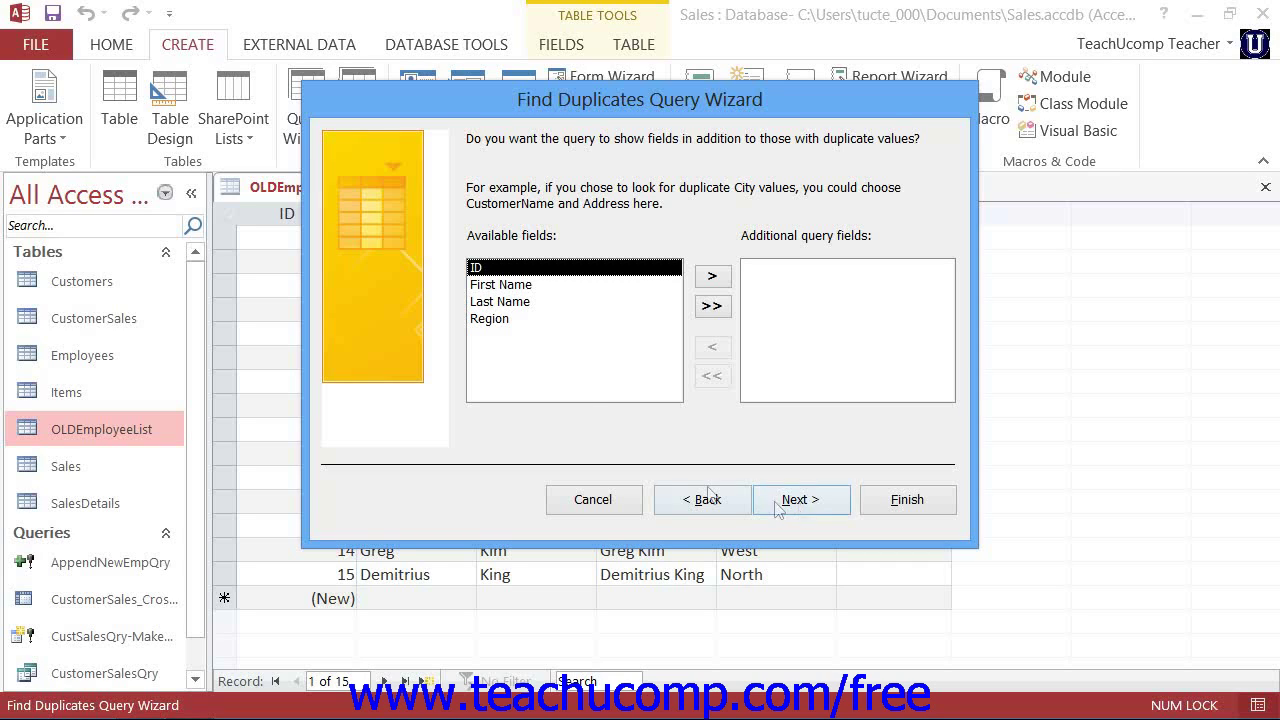
click(712, 276)
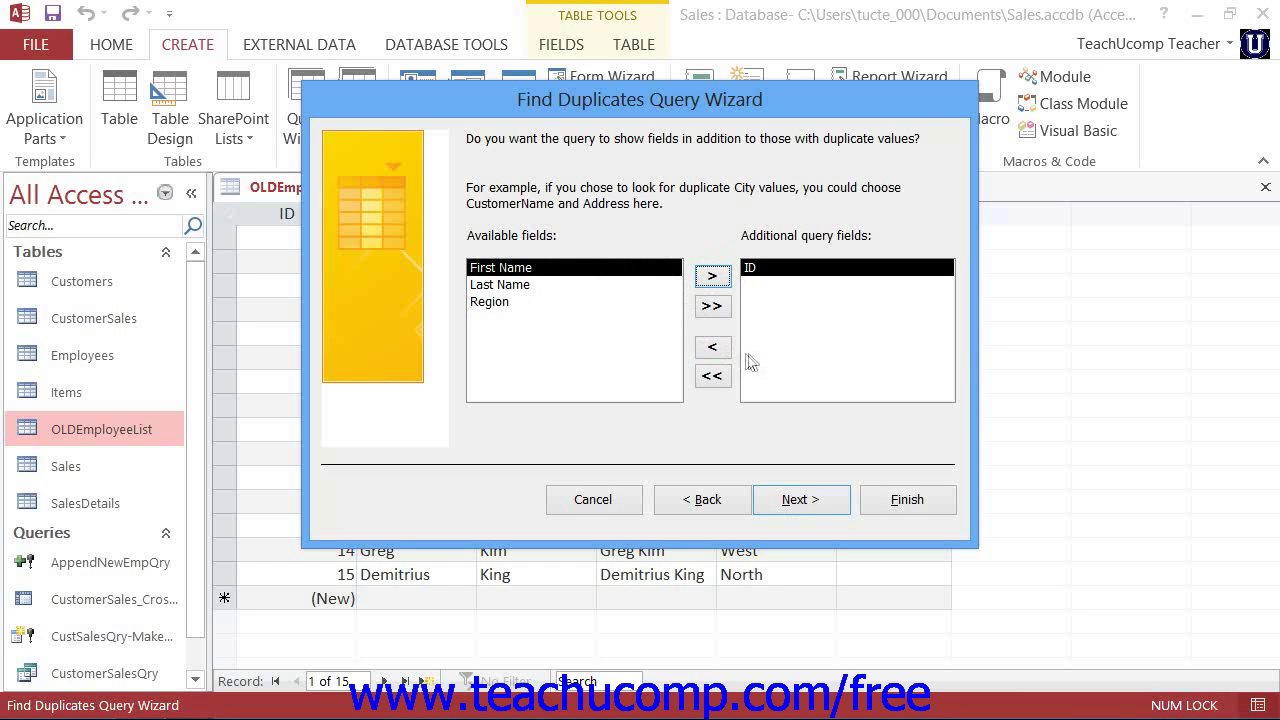
click(801, 500)
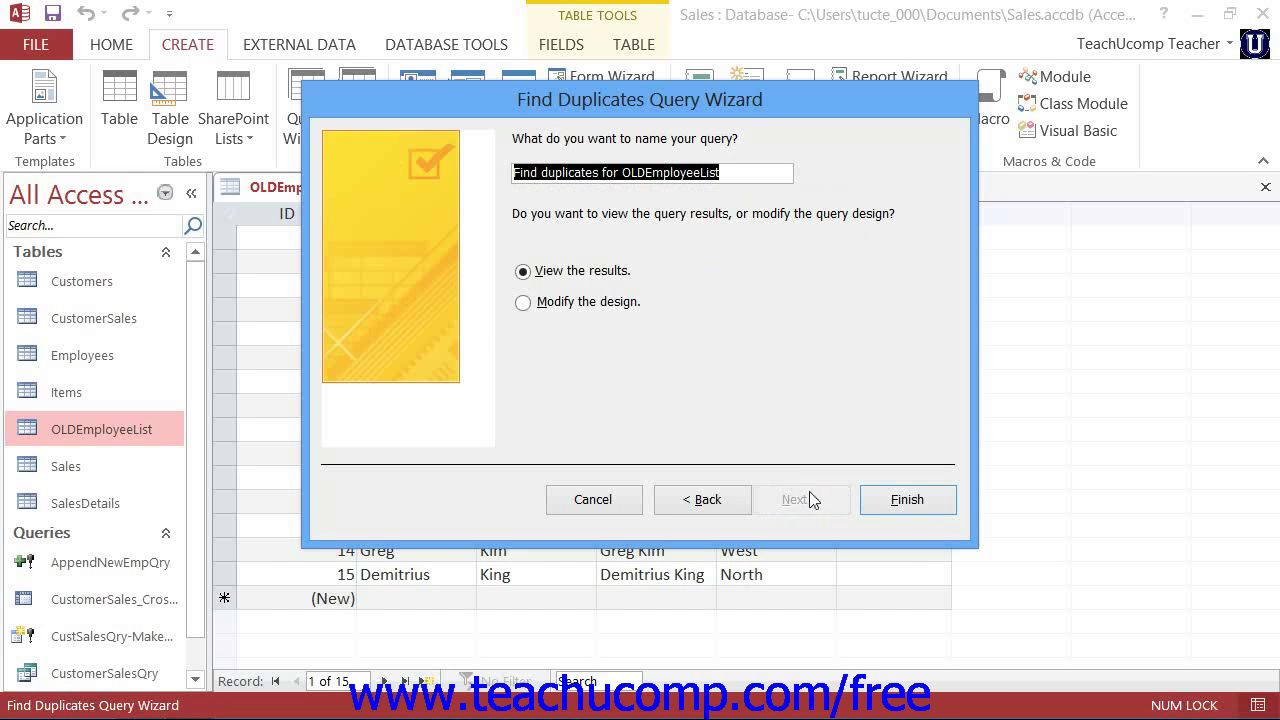
click(884, 497)
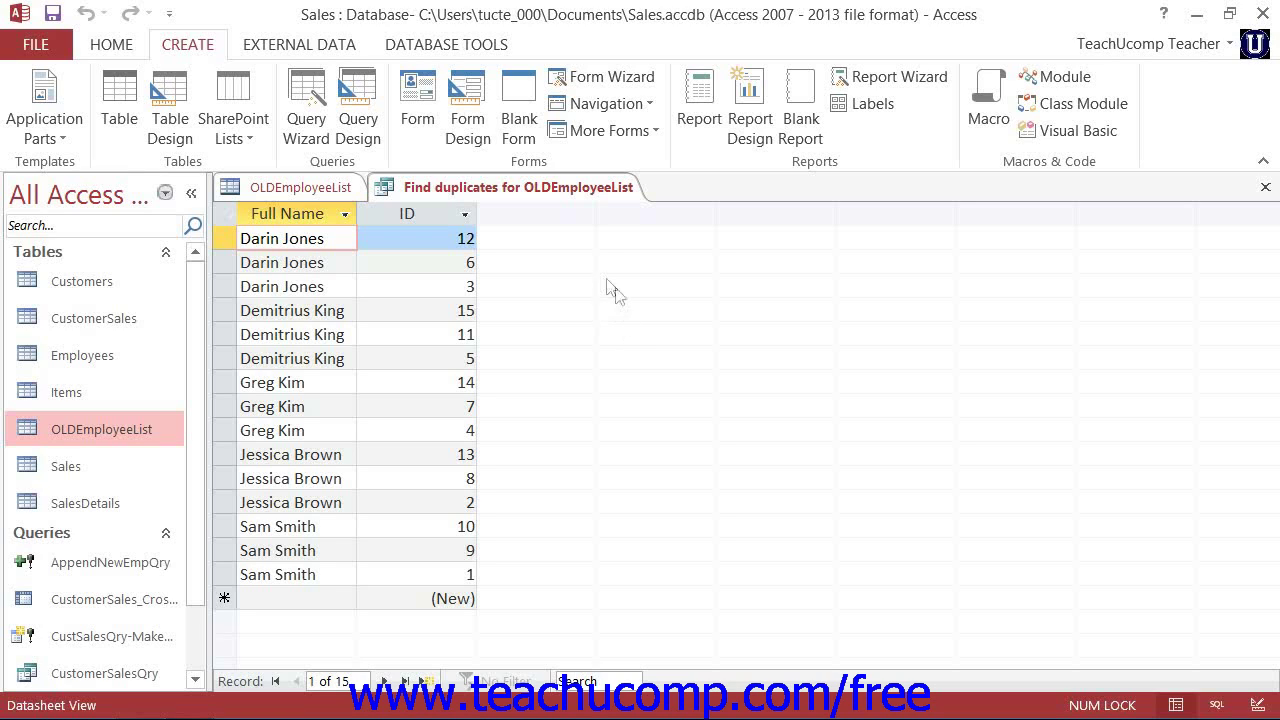
click(1265, 187)
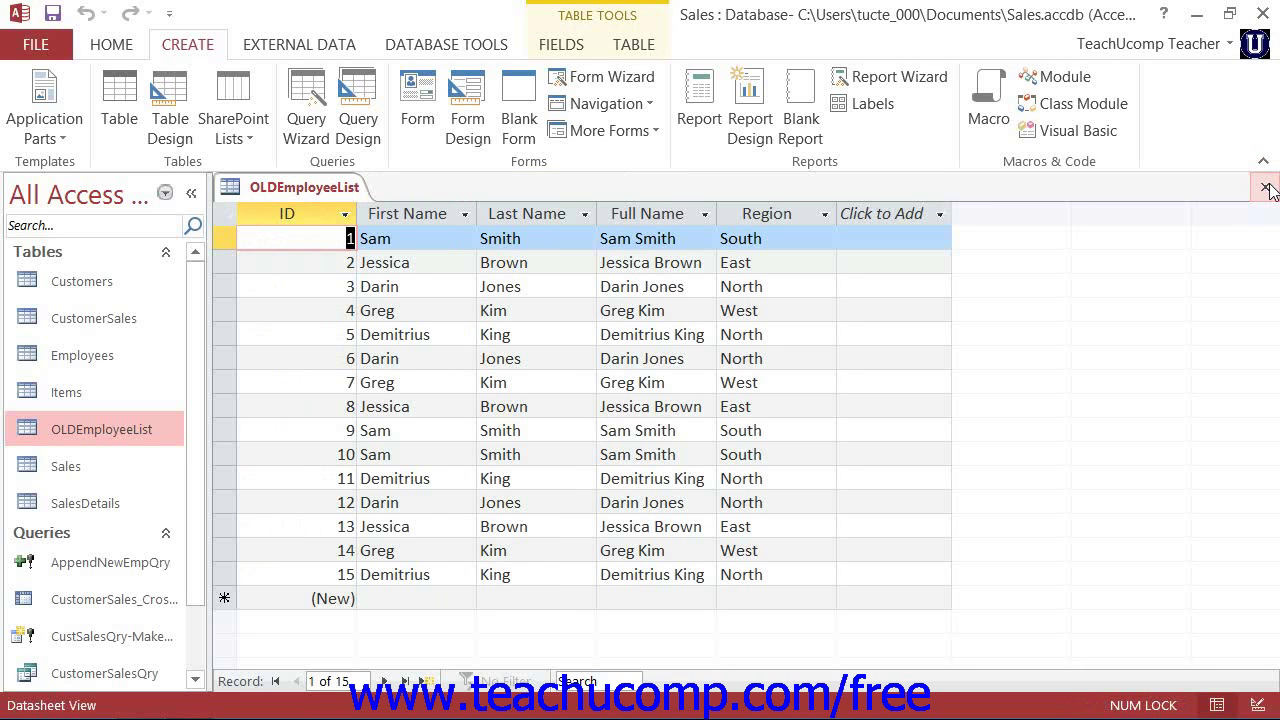
click(1265, 187)
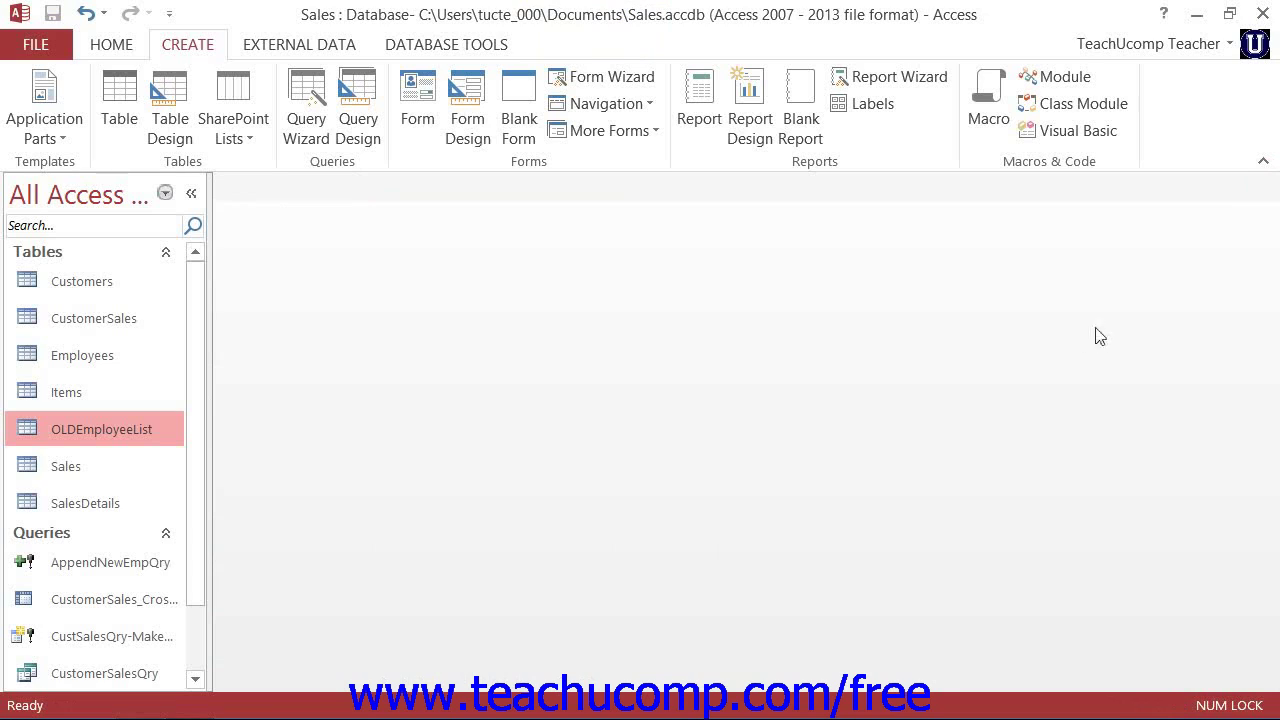
Copy the OLDEmployeeList table and paste it with structure only as "Copy Of OLDEmployeeList"
right_click(126, 429)
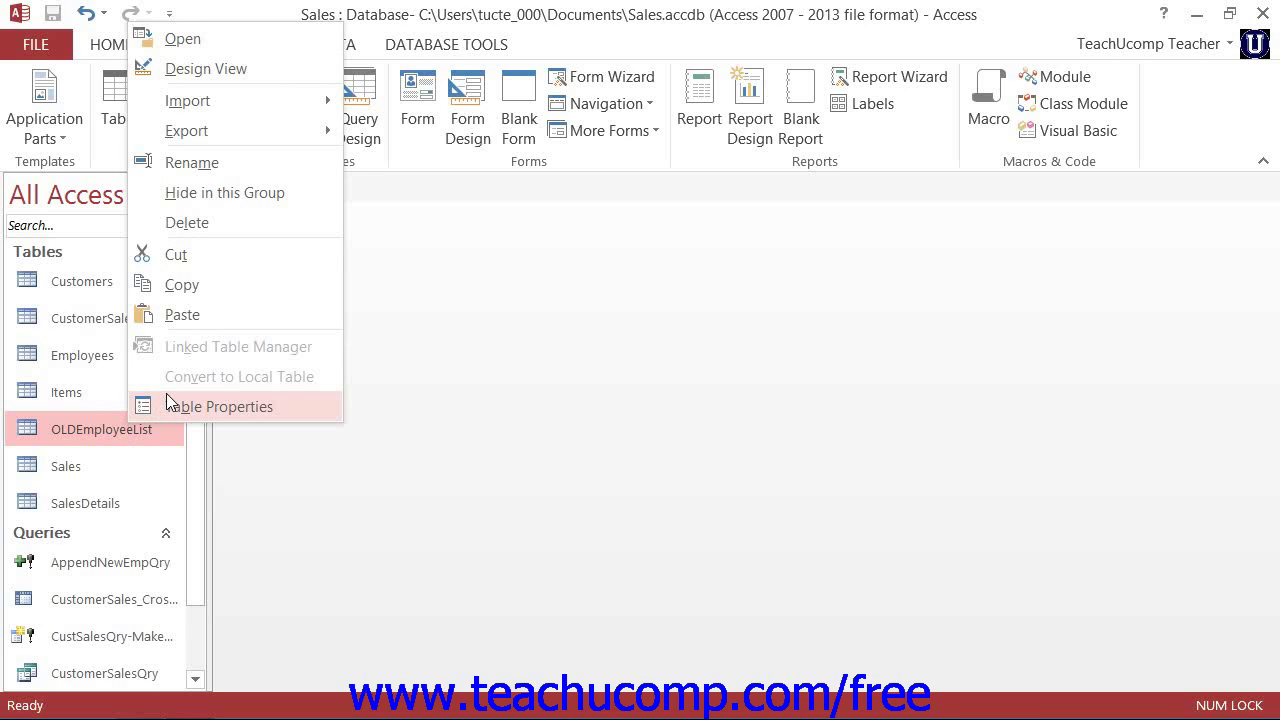
click(182, 285)
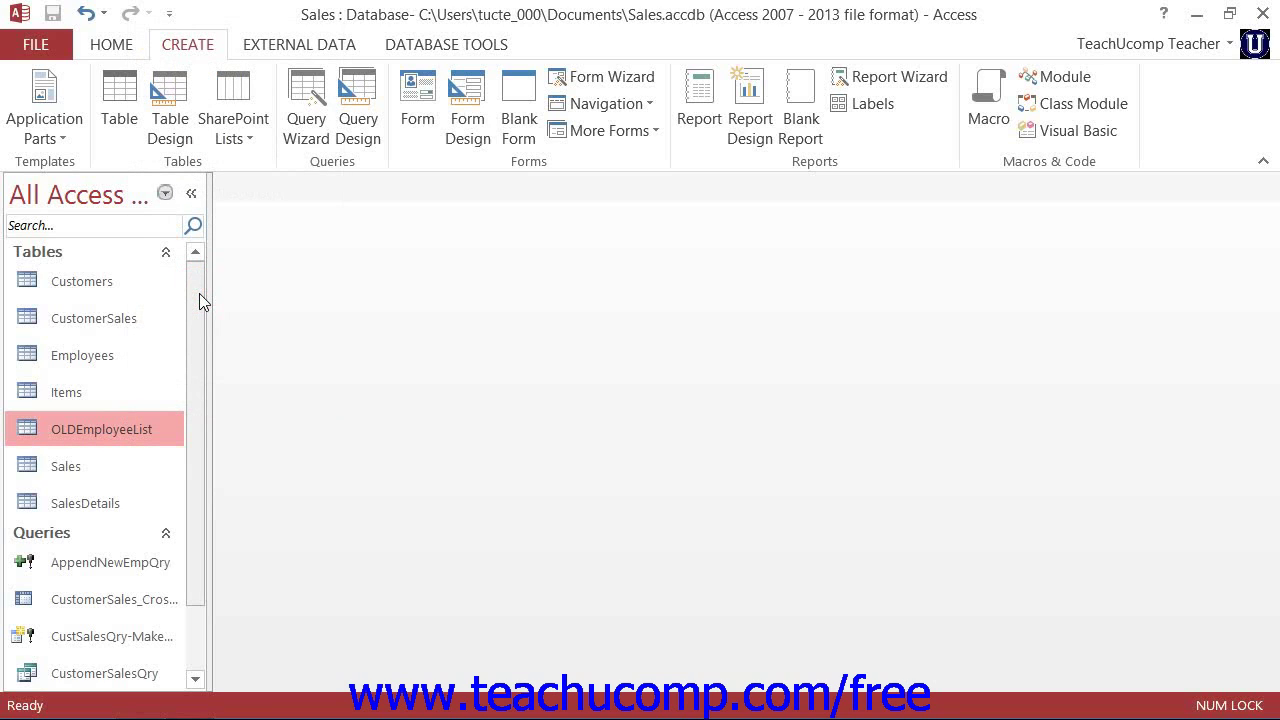
right_click(133, 420)
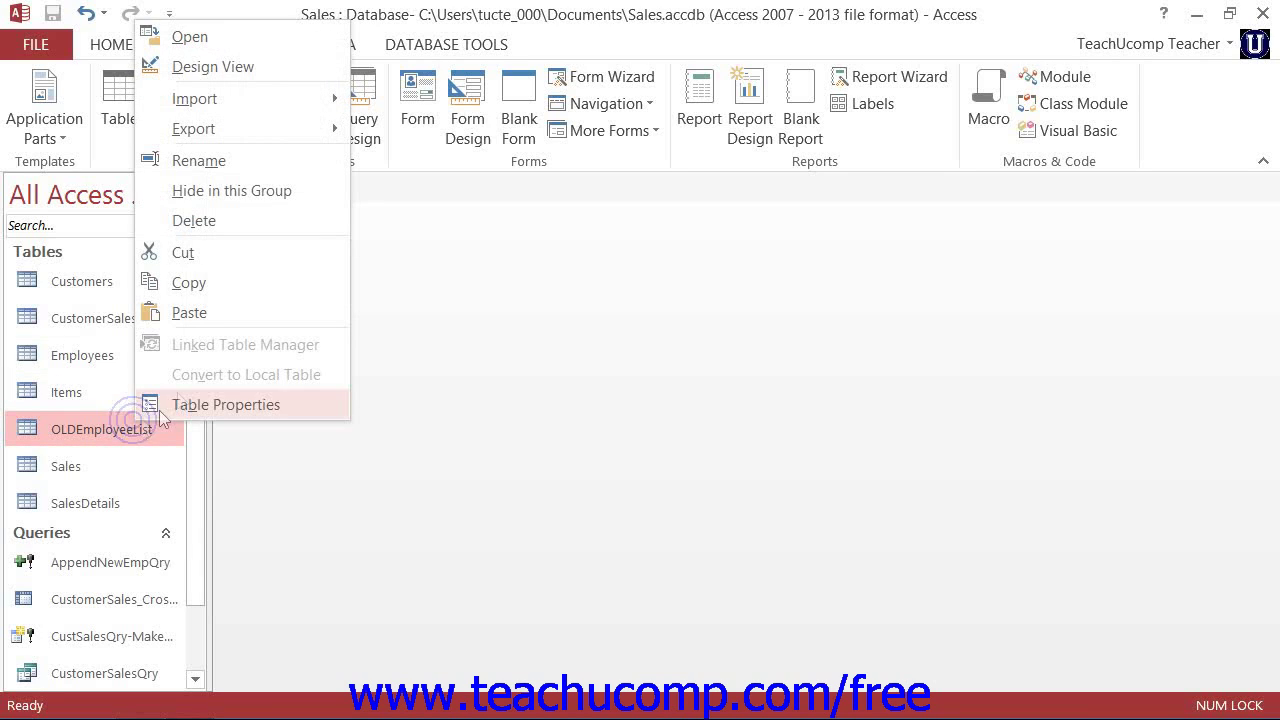
click(212, 316)
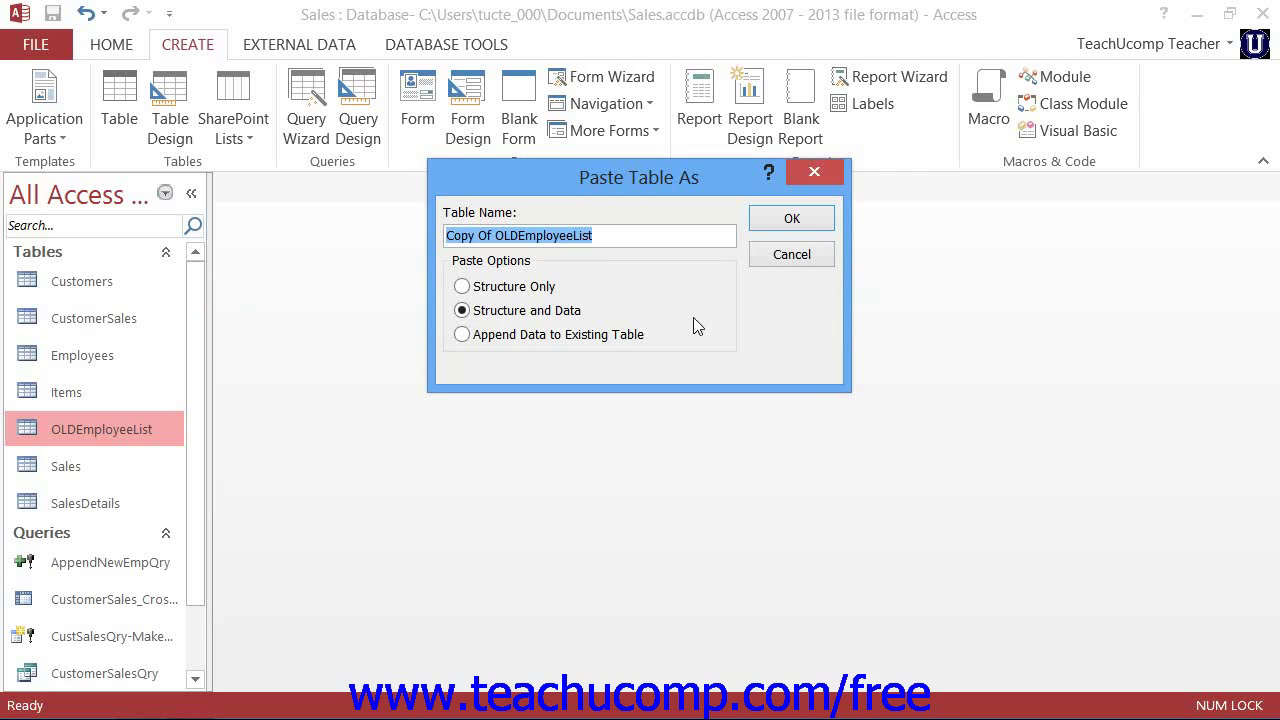
click(607, 237)
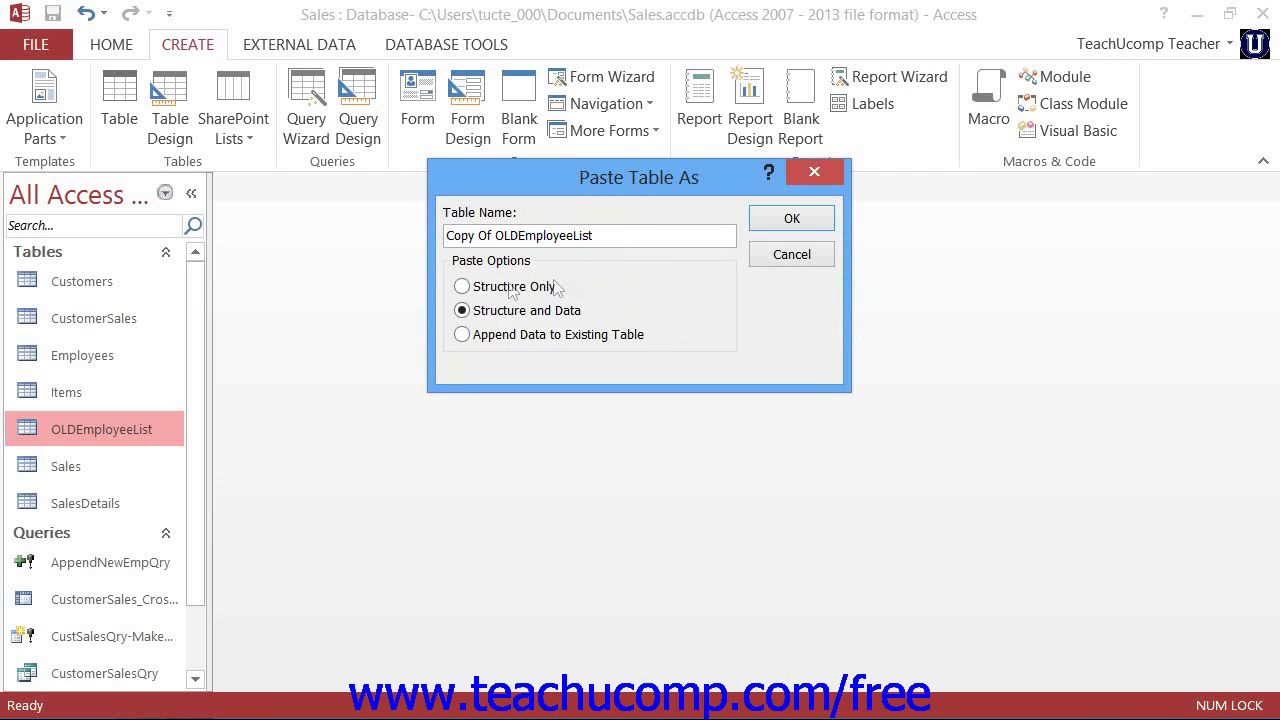
click(462, 287)
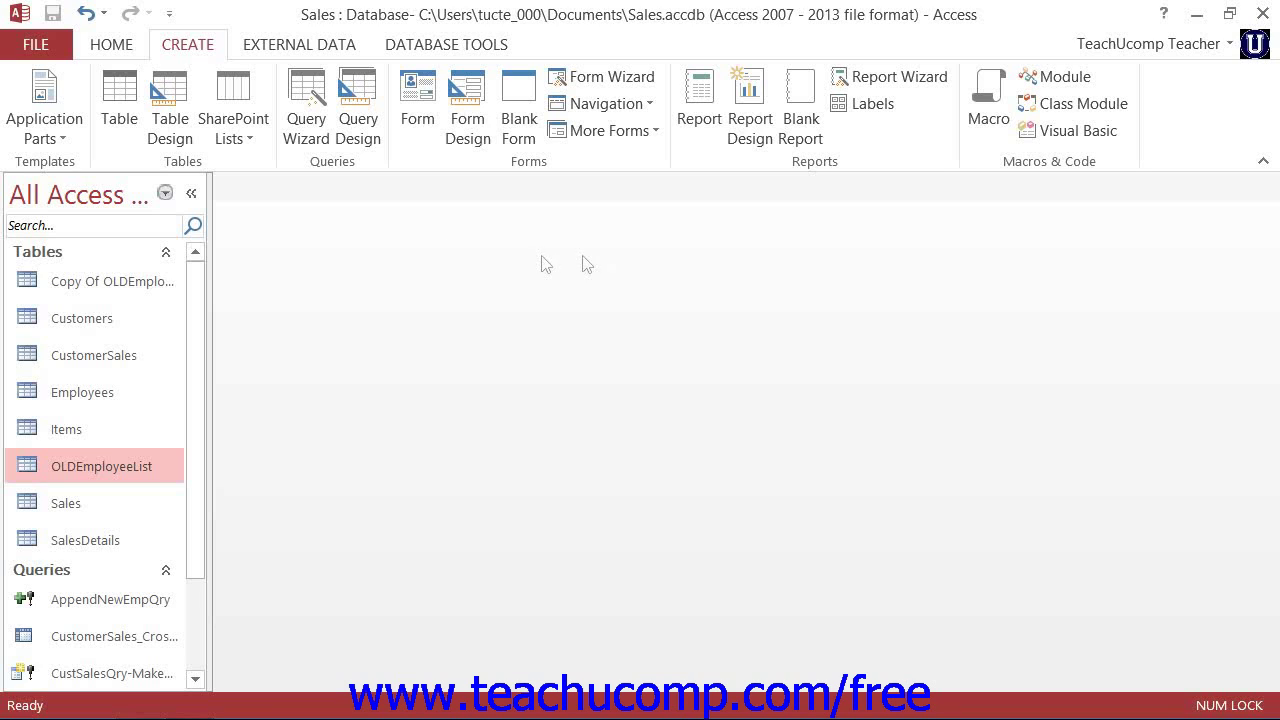
Open the Copy Of OLDEmployeeList table in Design View and remove the primary key from the ID field
click(121, 278)
right_click(121, 278)
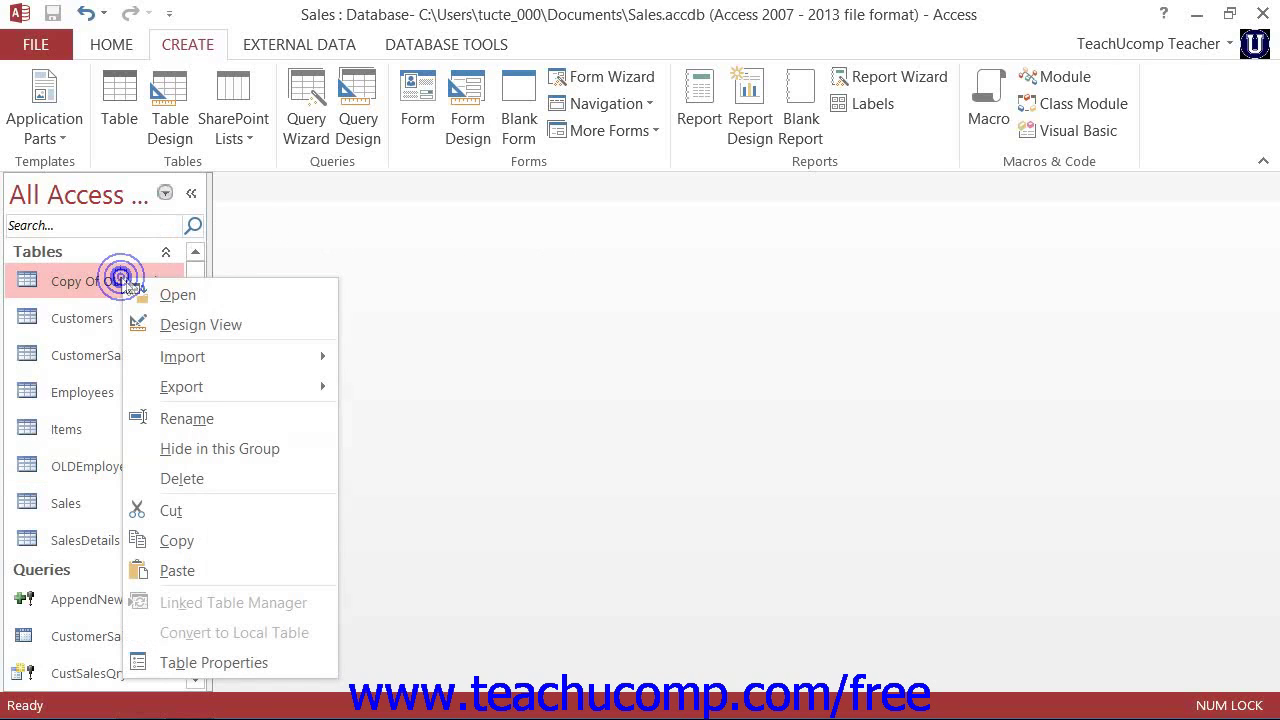
click(188, 323)
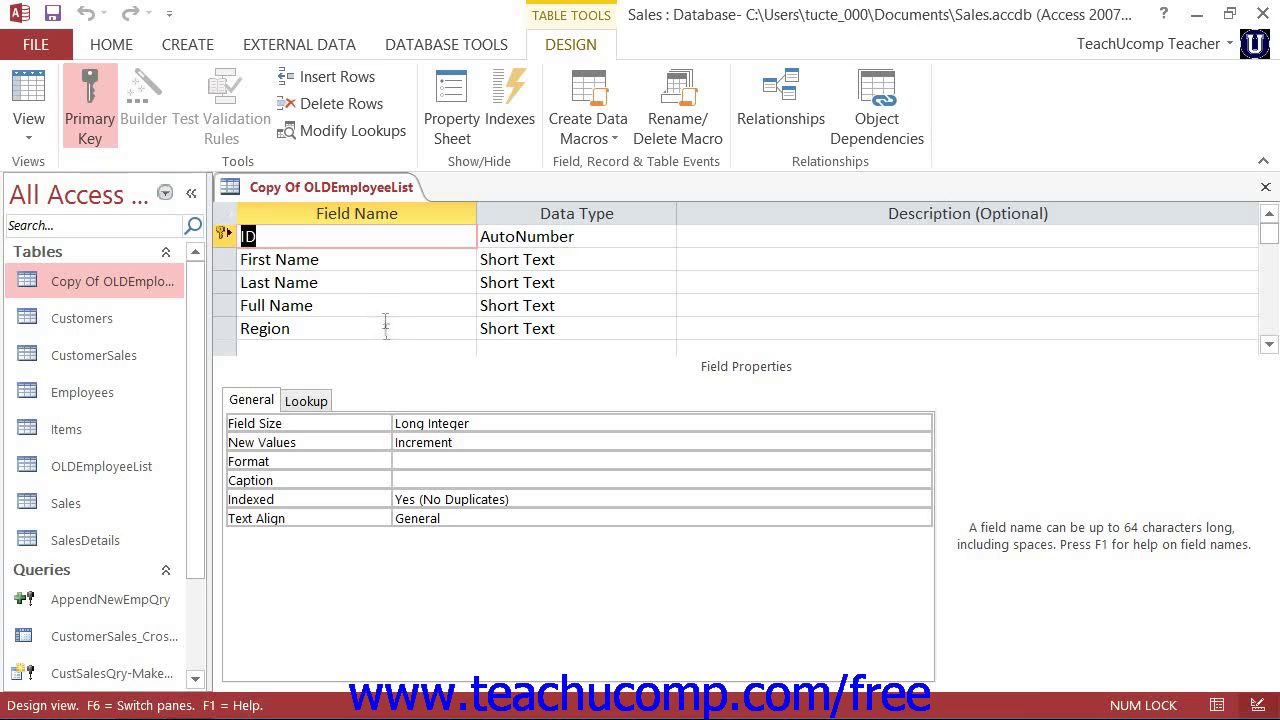
click(224, 236)
click(90, 110)
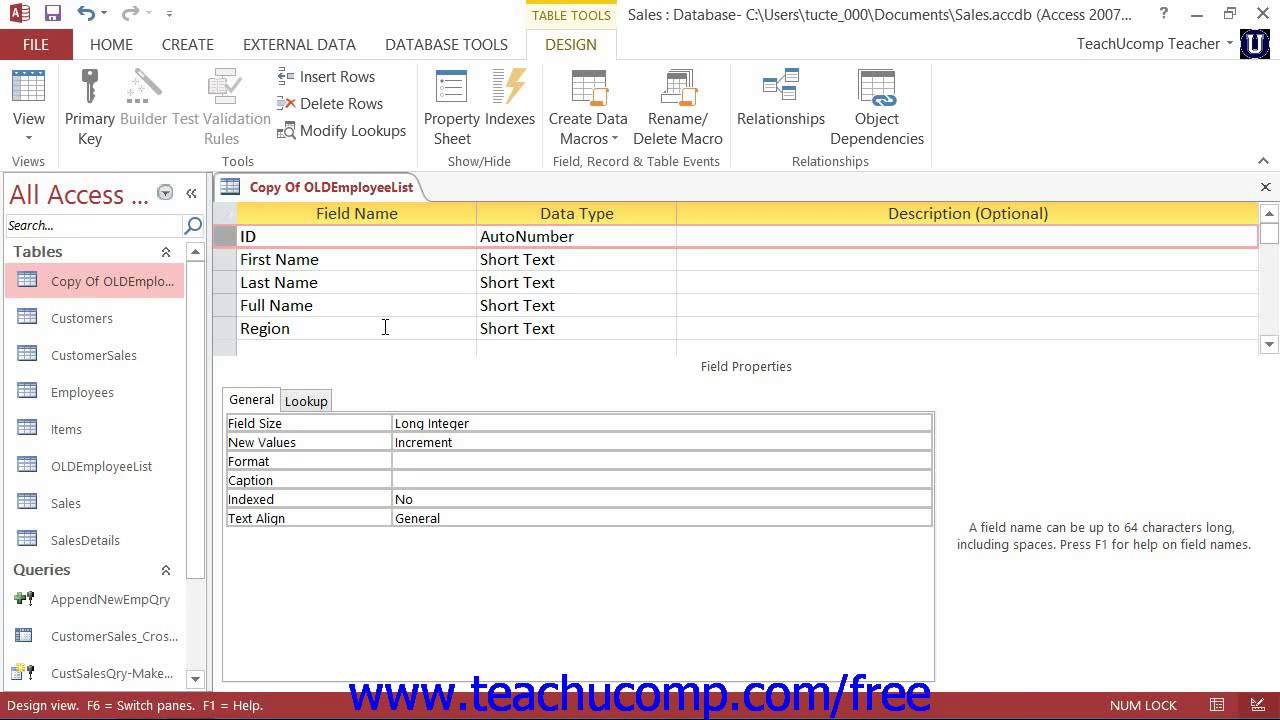
Set Full Name as the primary key of the copied table, then save and close its design
click(224, 303)
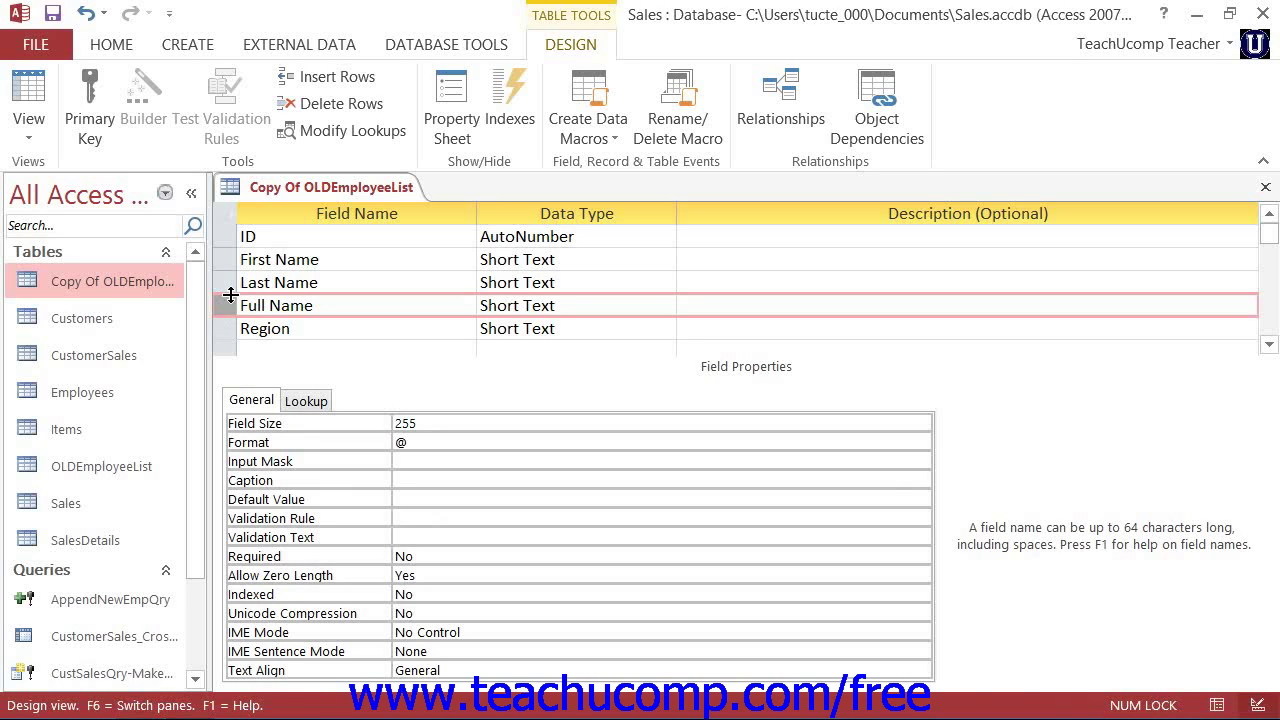
click(104, 111)
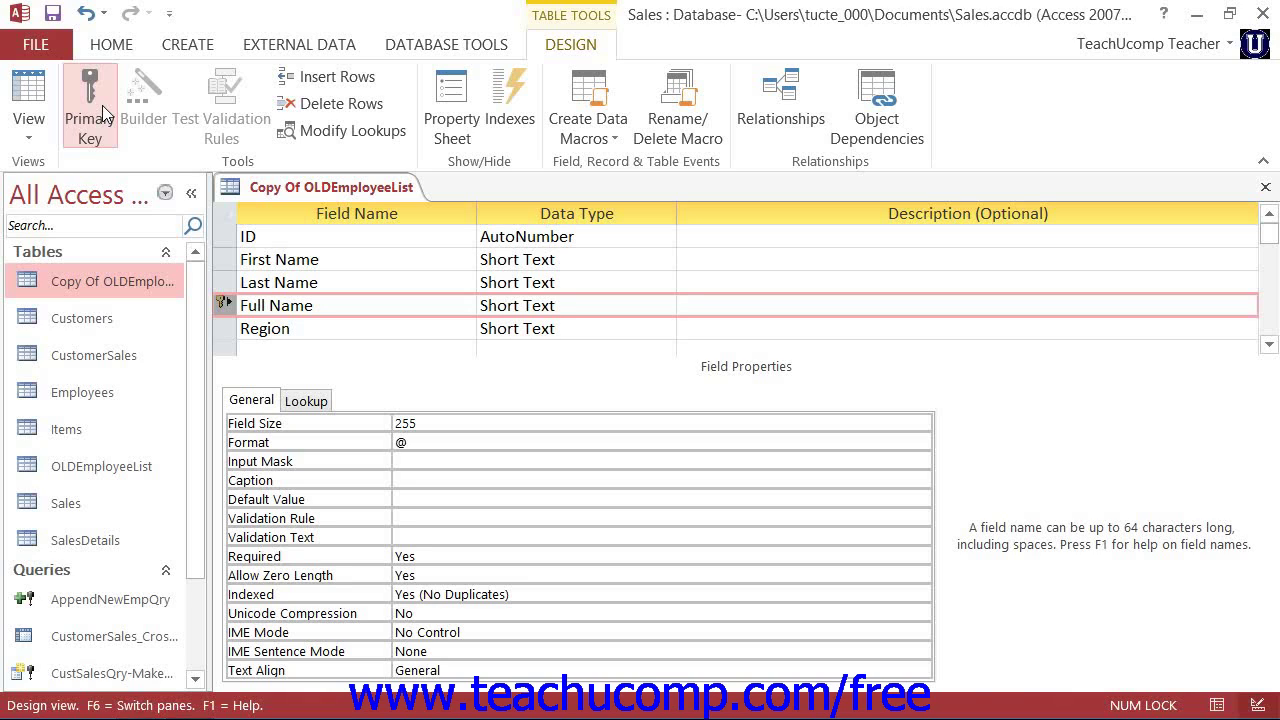
click(52, 20)
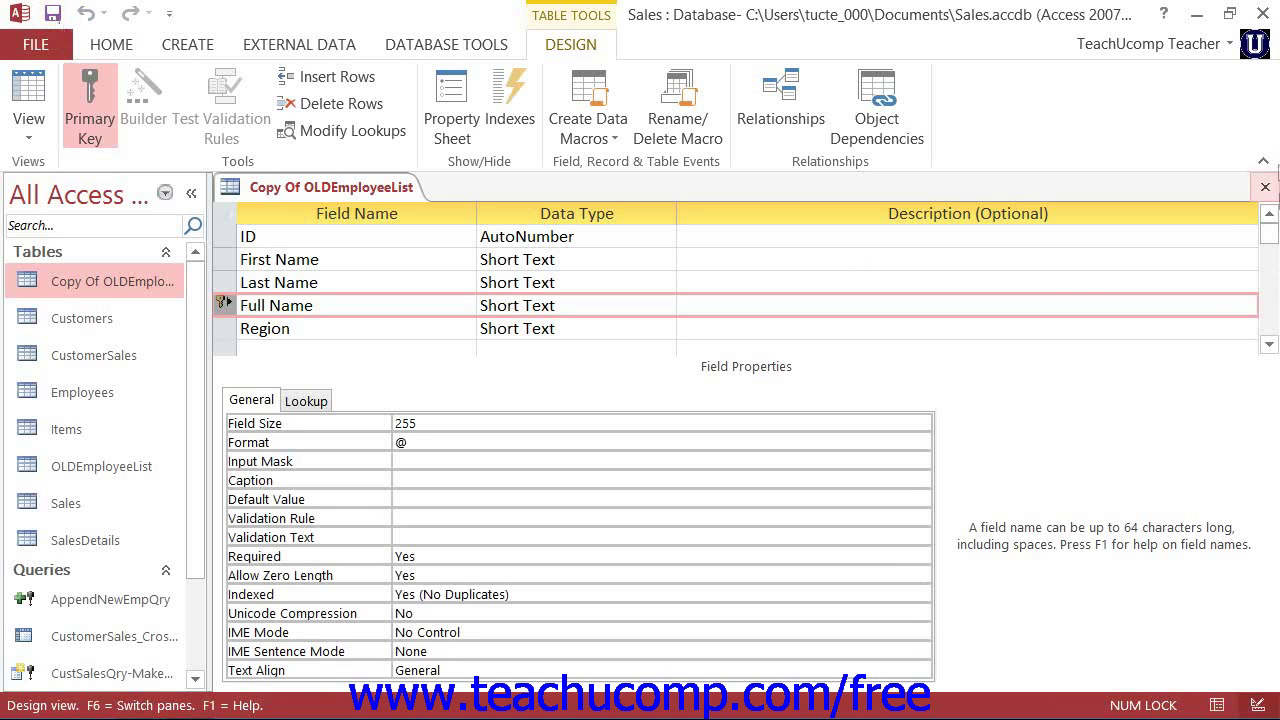
click(1266, 189)
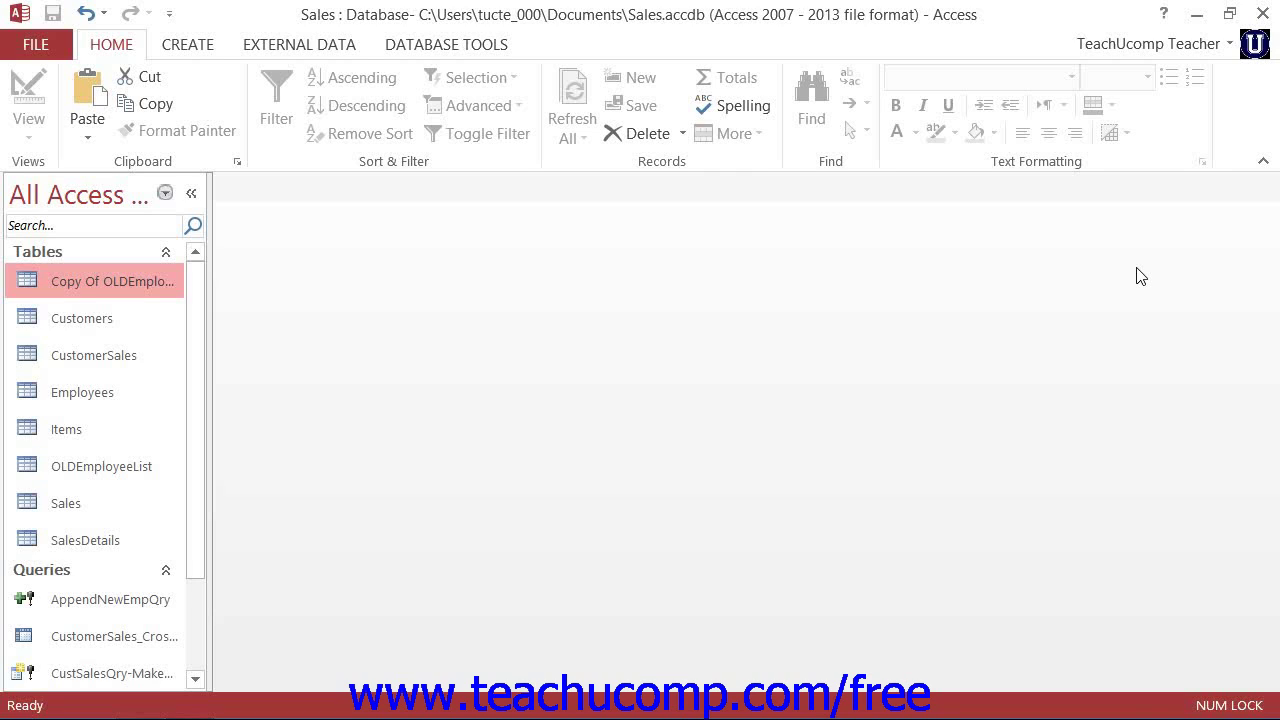
Create a new query in Design View with OLDEmployeeList as its only source table
click(184, 45)
click(357, 106)
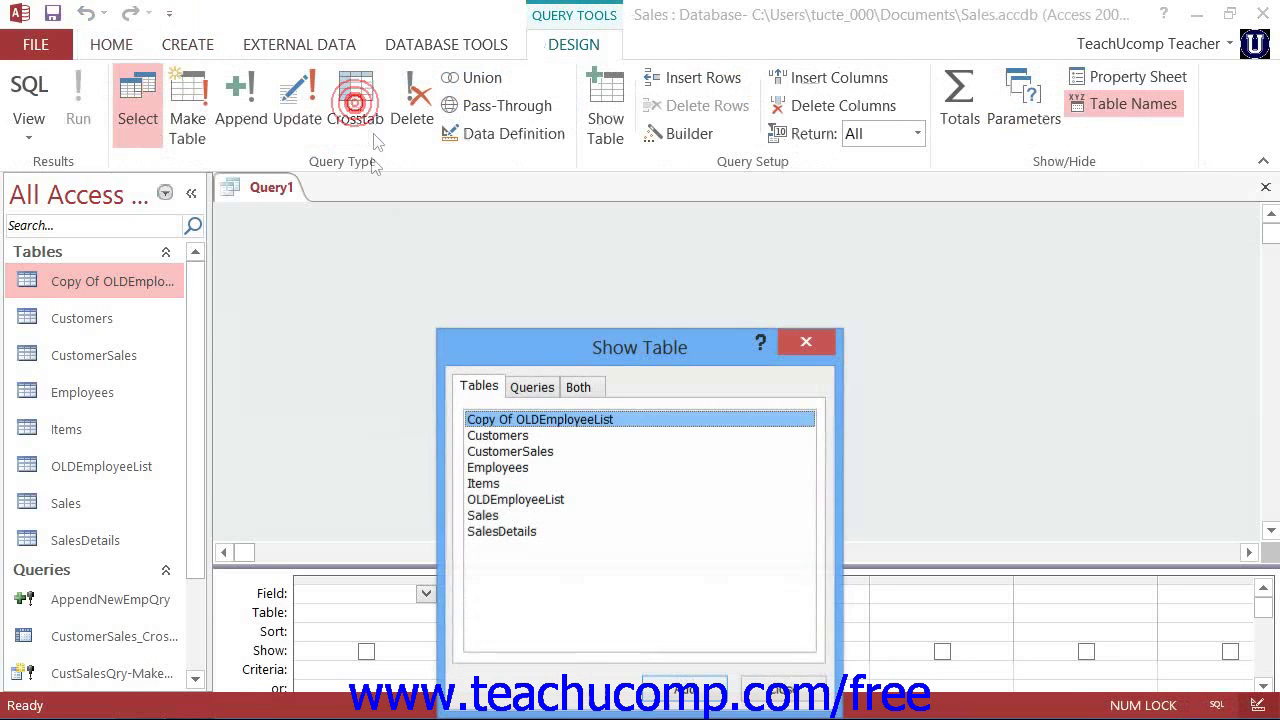
click(538, 500)
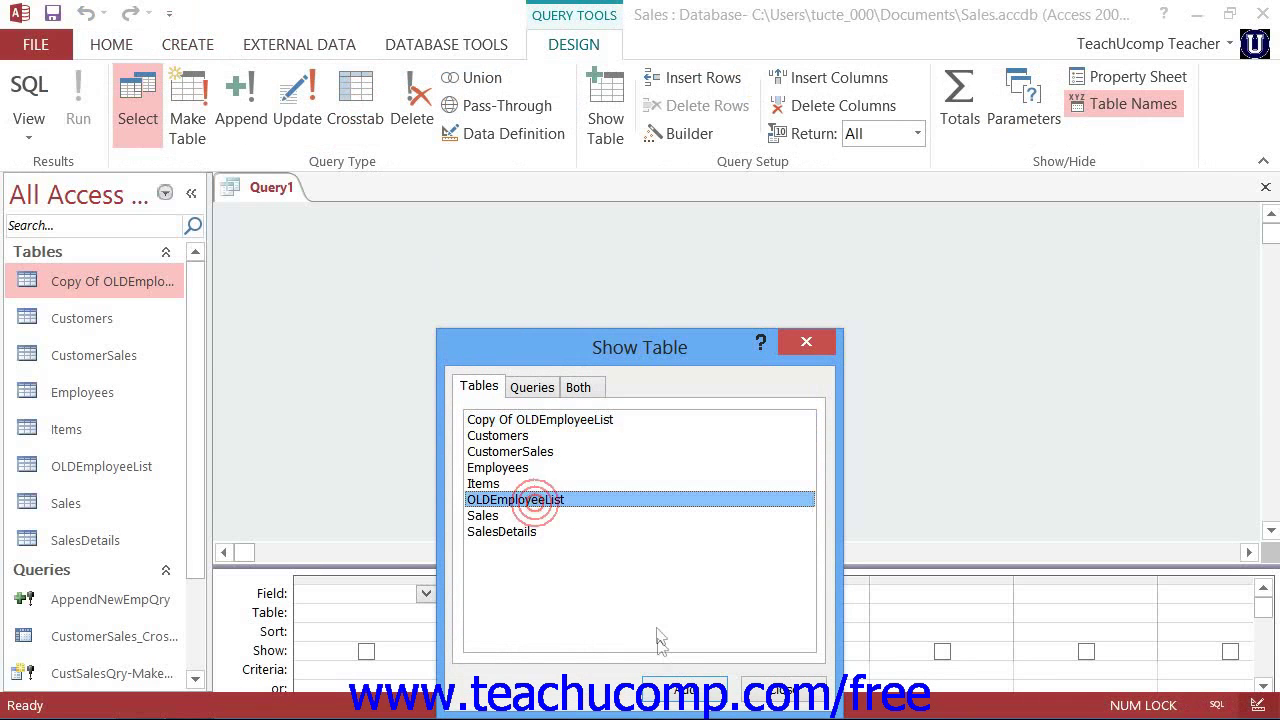
click(670, 688)
click(785, 690)
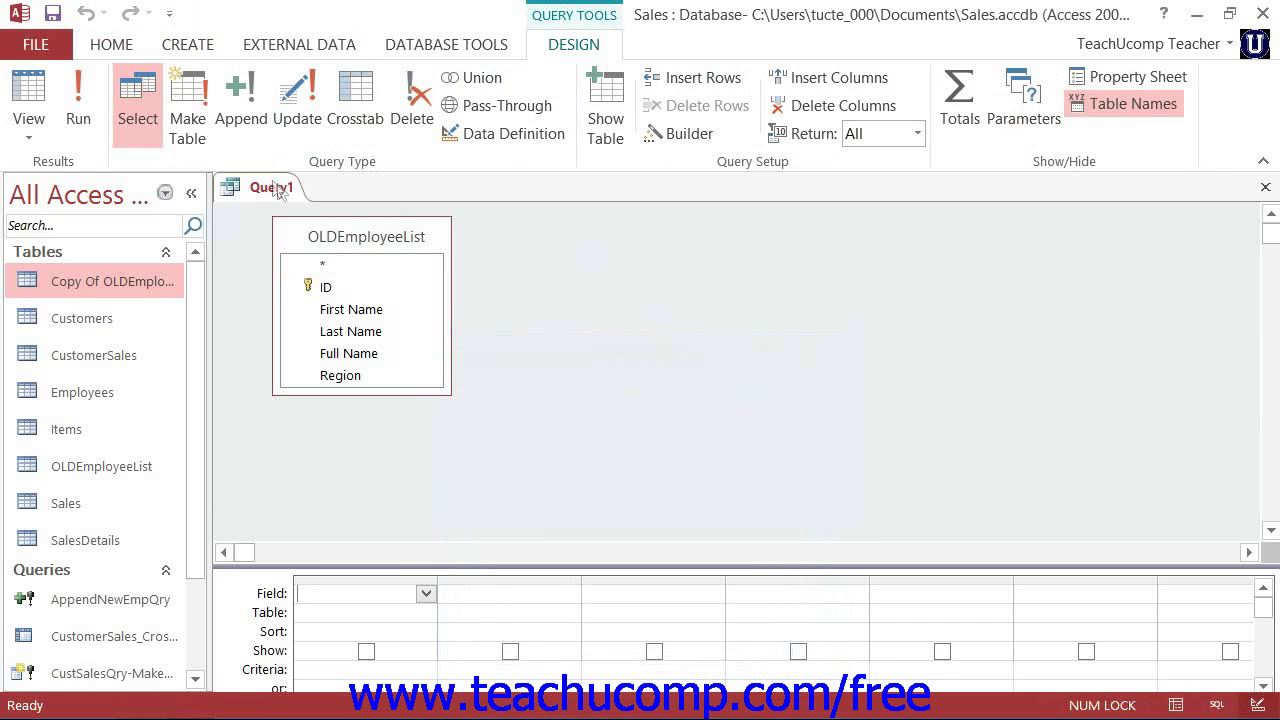
Make it an append query targeting Copy Of OLDEmployeeList in the current database, and add all OLDEmployeeList fields using the asterisk
click(246, 124)
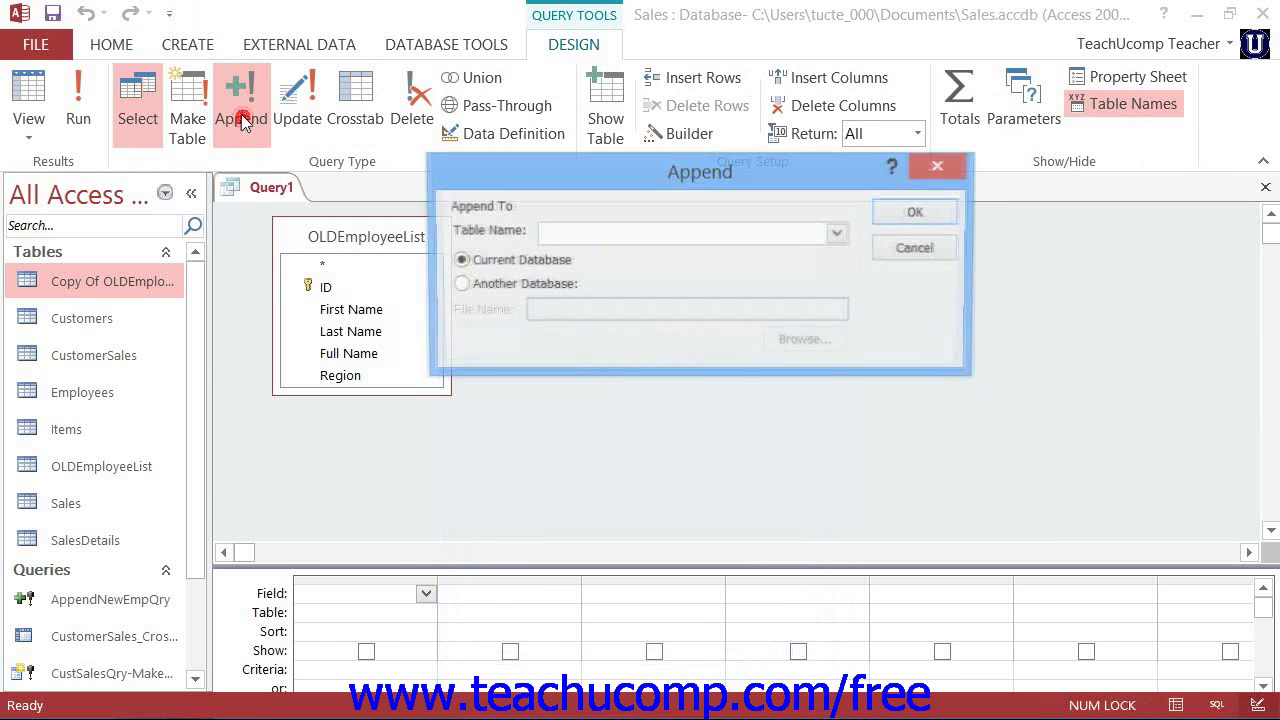
click(839, 233)
click(786, 256)
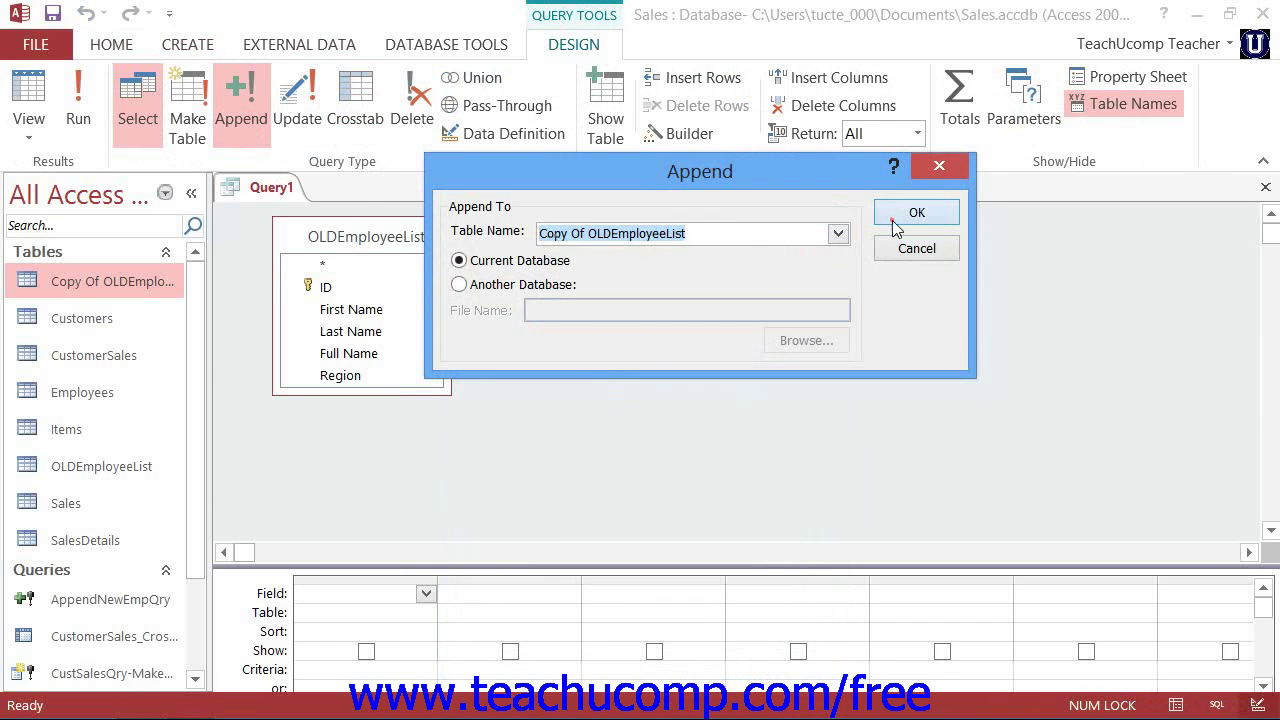
click(914, 214)
drag(322, 264, 340, 596)
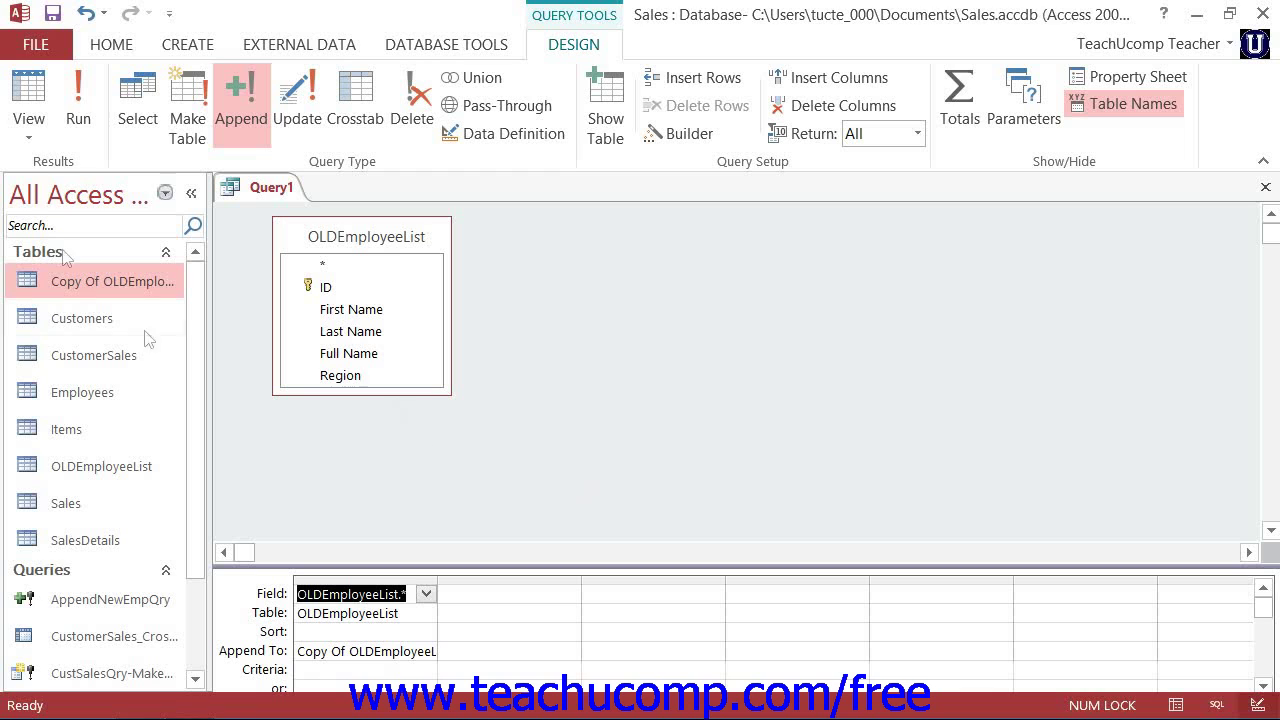
Run the append query into Copy Of OLDEmployeeList, accepting that records with key violations are skipped
click(88, 107)
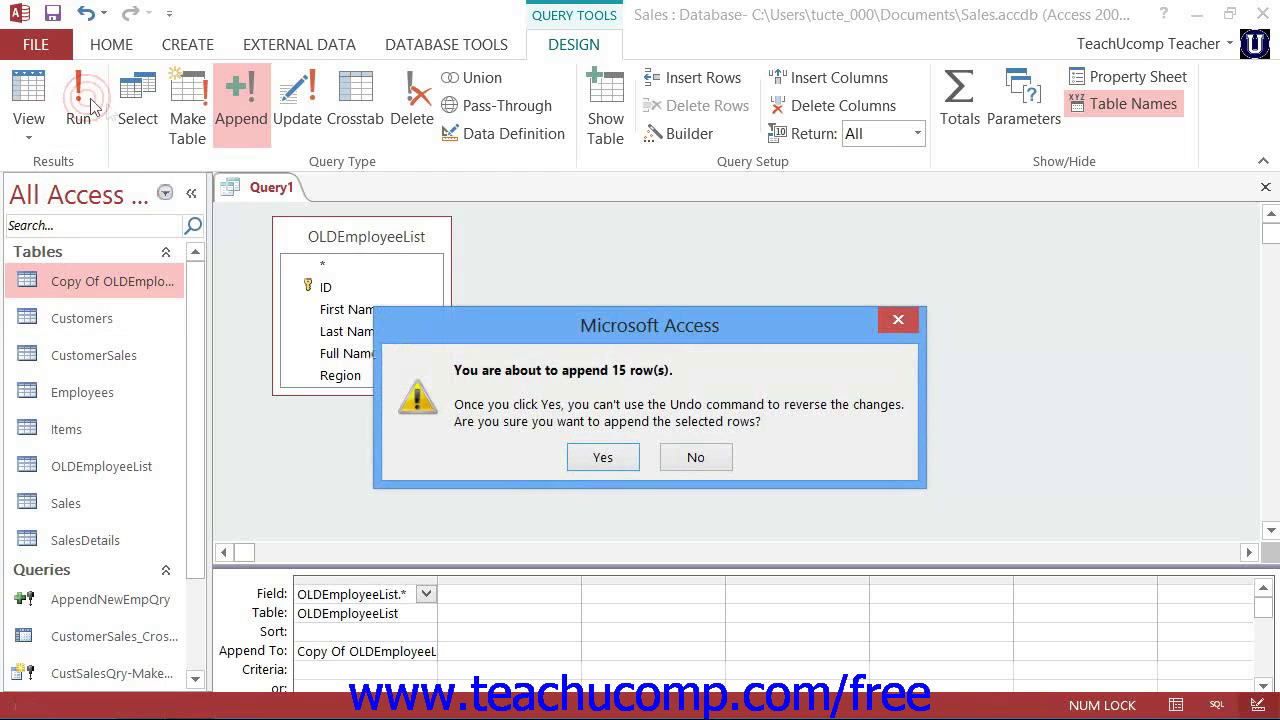
click(633, 459)
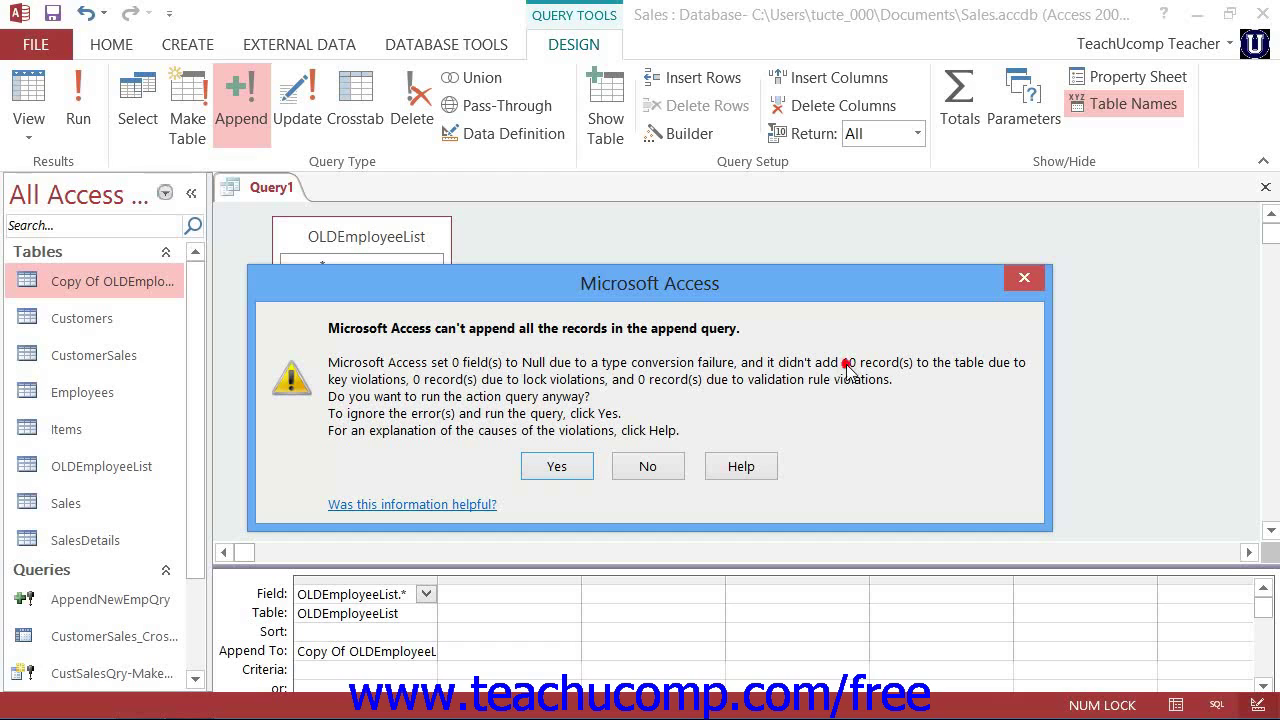
click(556, 468)
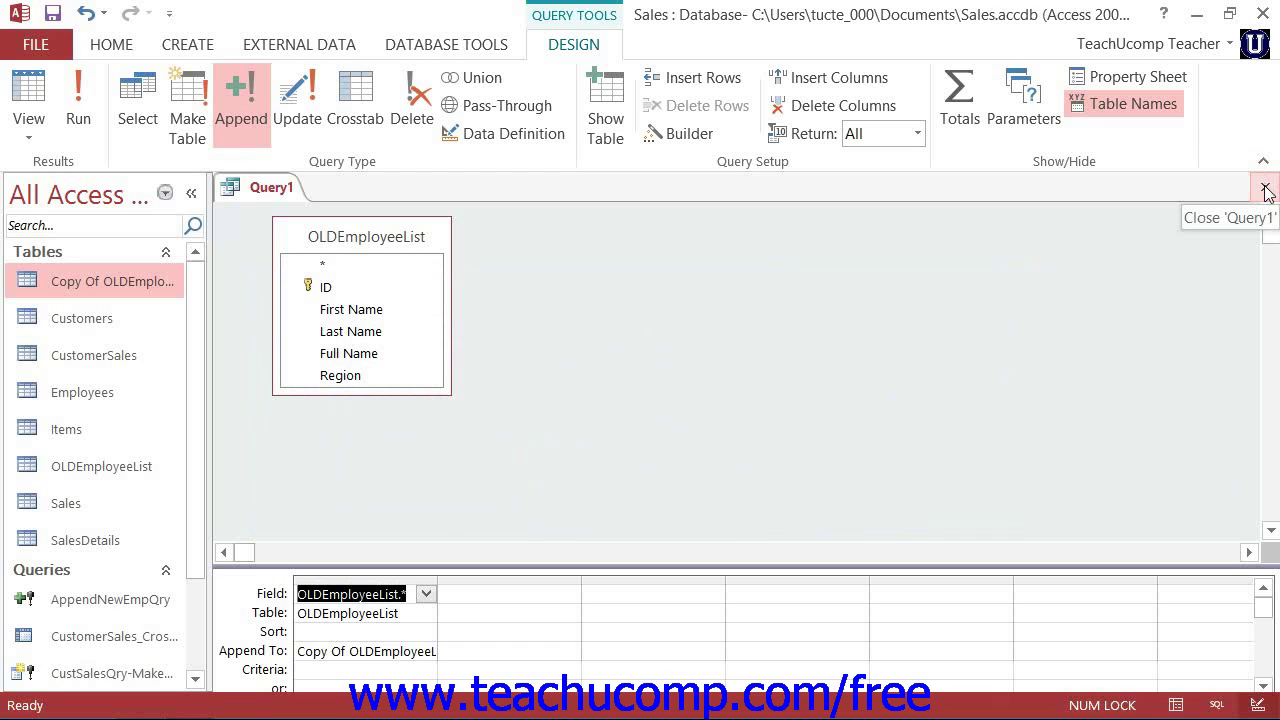
Close the append query without saving it and open the Copy Of OLDEmployeeList table to check its records
click(1266, 189)
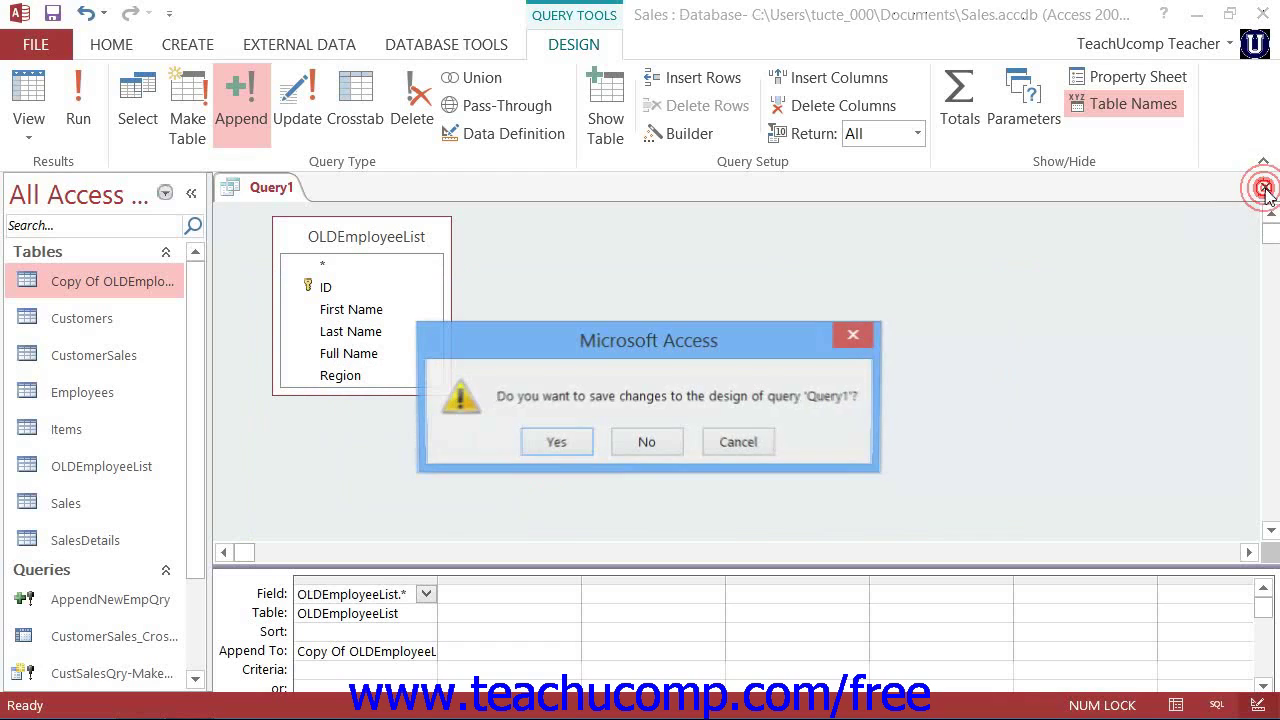
click(660, 442)
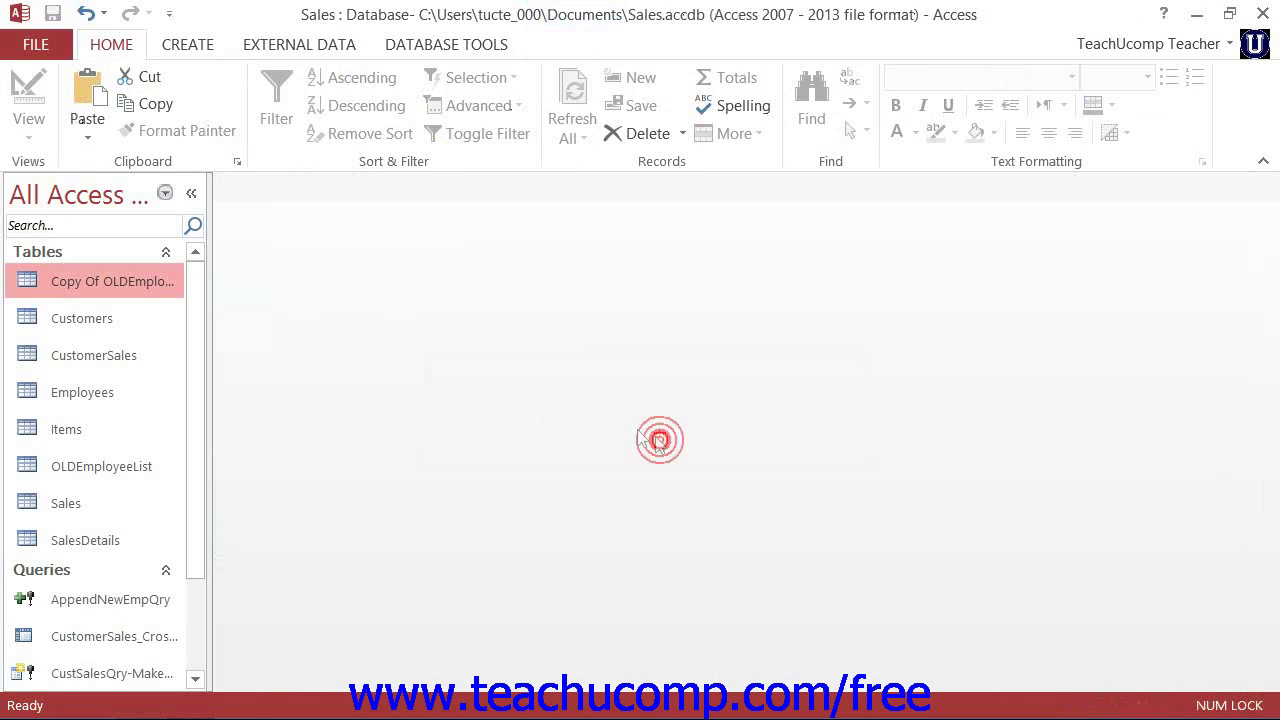
double_click(148, 281)
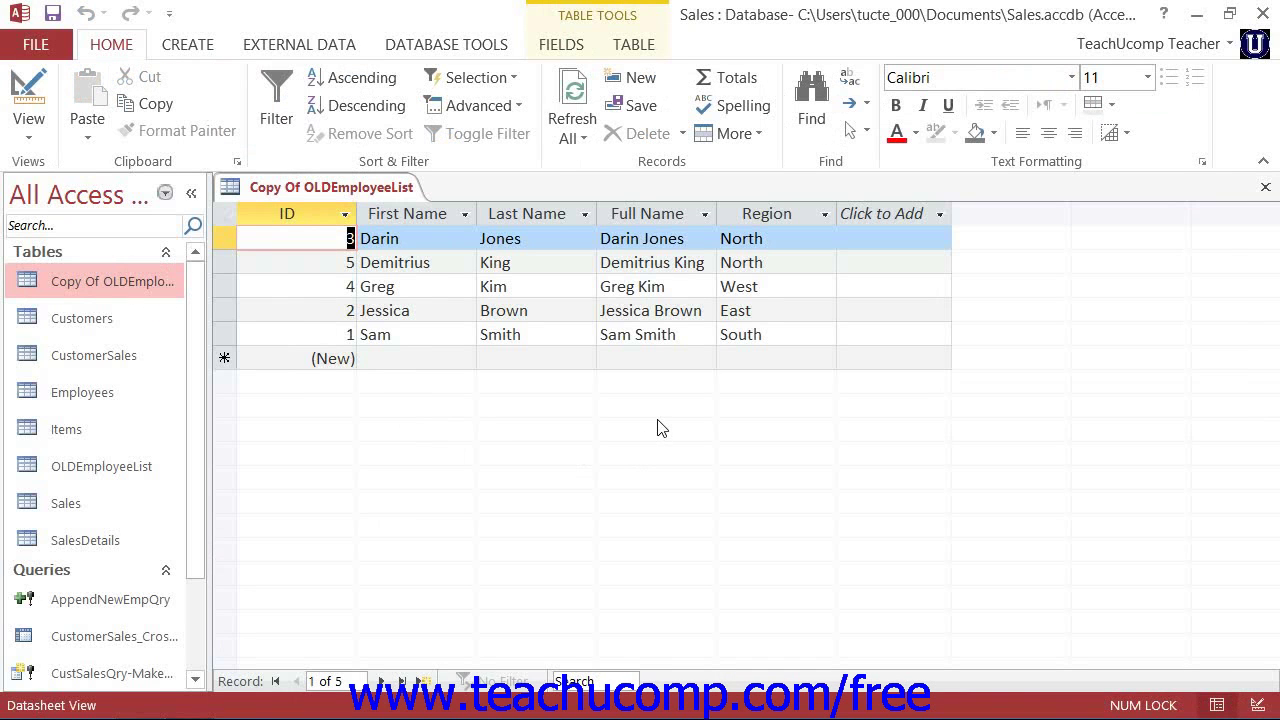